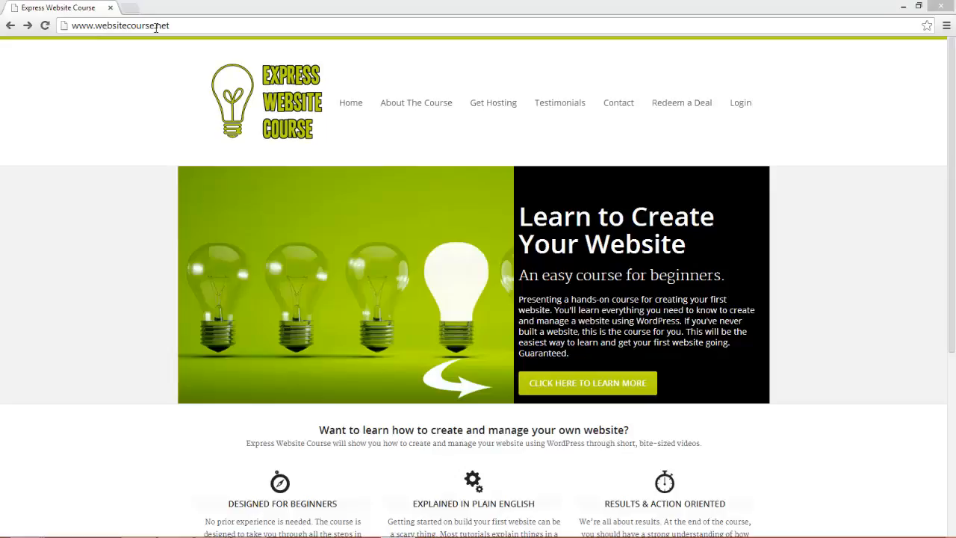
Start a WordPress hosting sign-up and request realestaterise.com as the new domain.
left_click(503, 106)
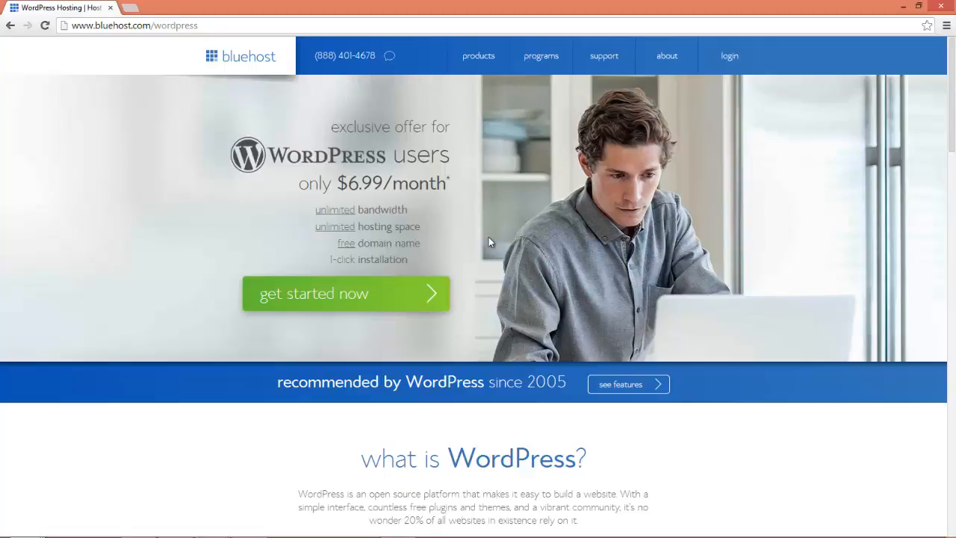
left_click(403, 299)
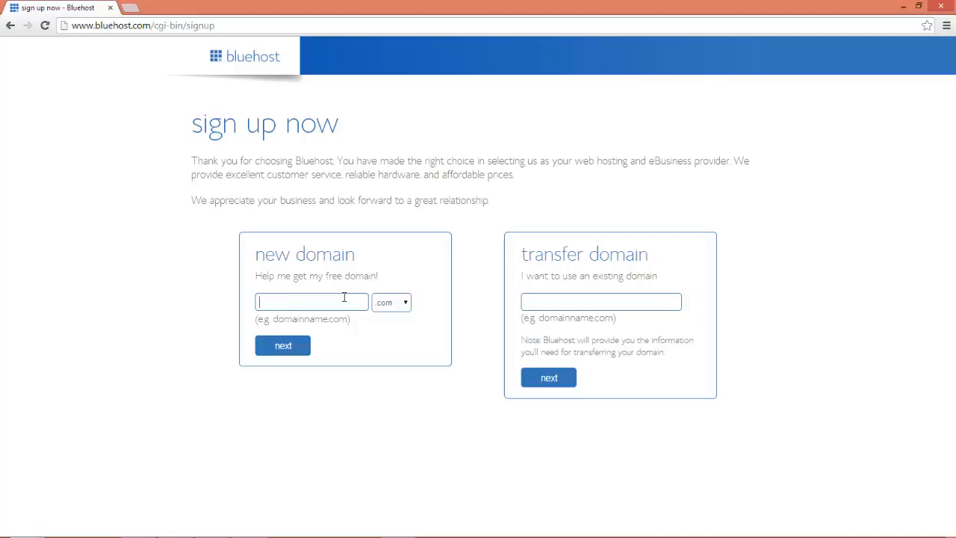
type("realestaterise")
left_click(295, 346)
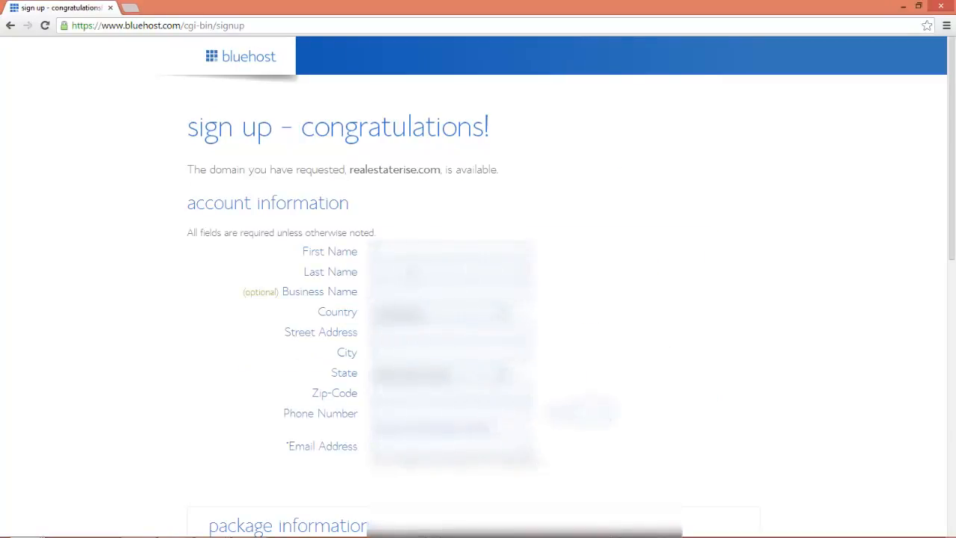
Enter the contact's first and last name, street address, city and state.
type("?????")
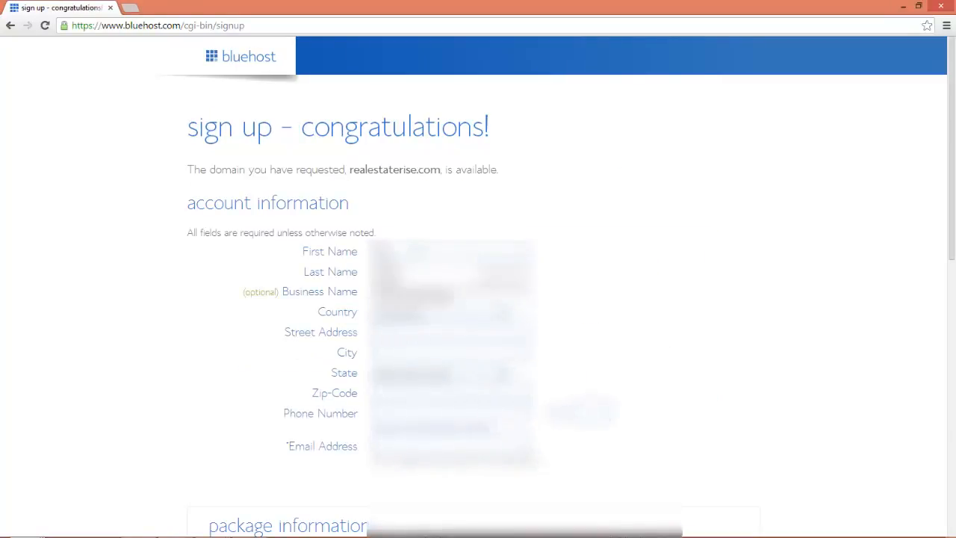
key("Tab")
type("????")
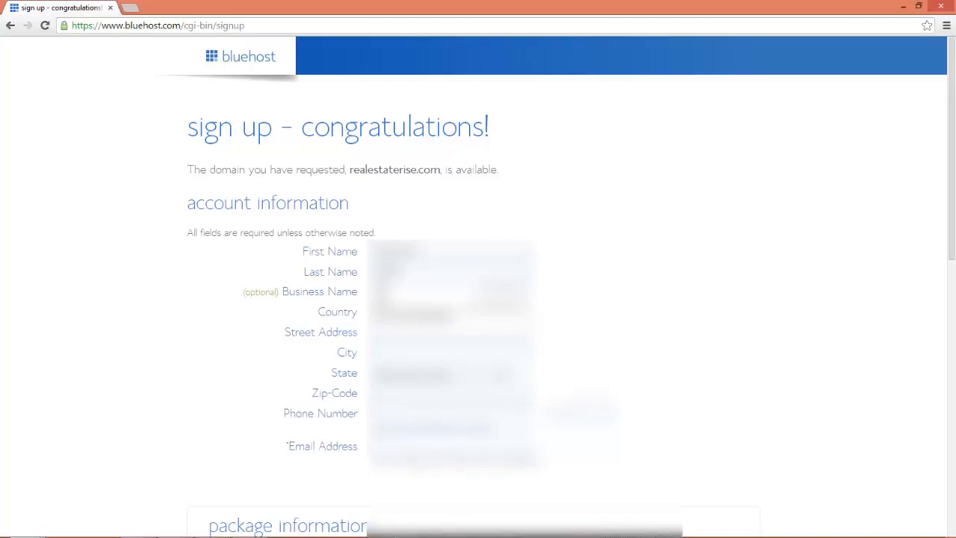
key("Tab")
type("???????????")
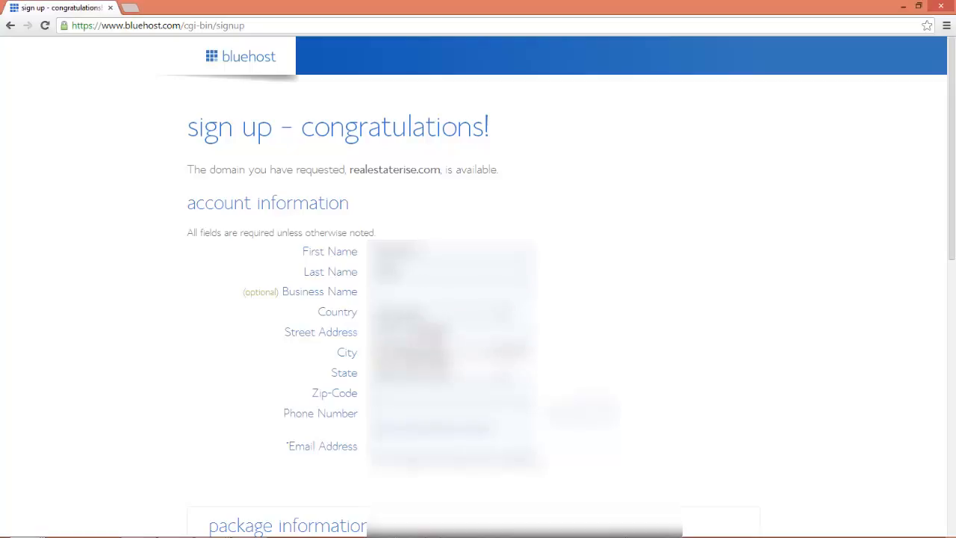
type("??")
key("Tab")
type("??")
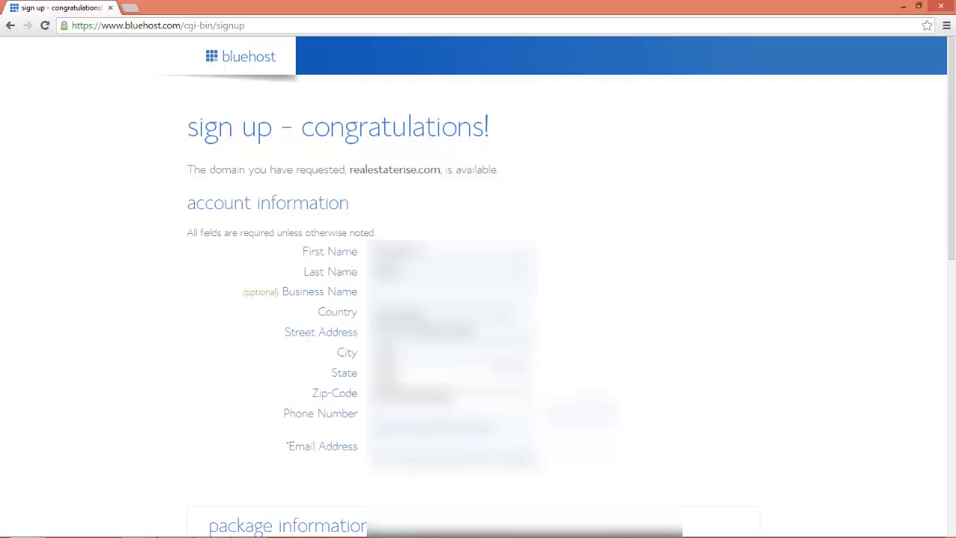
key("Tab")
type("?")
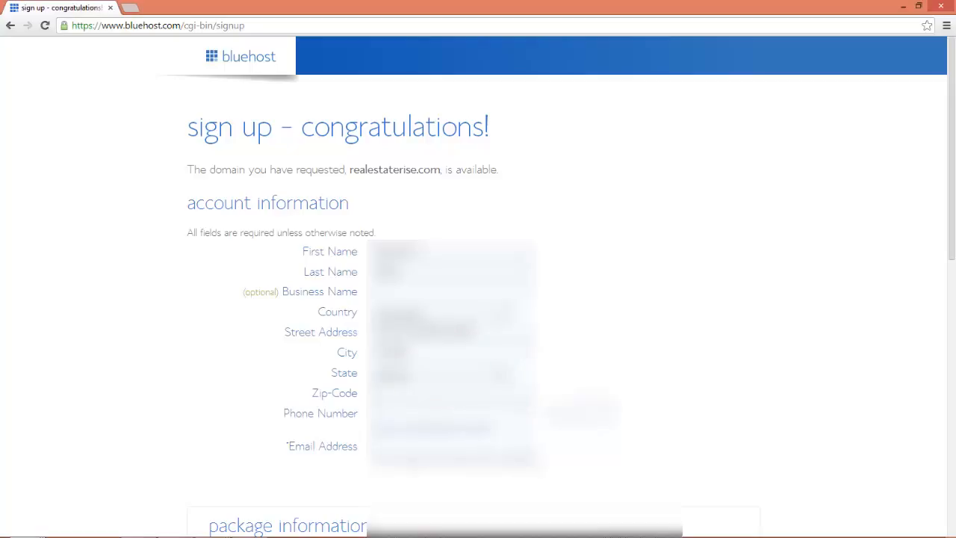
Fill in the zip code, phone number and e-mail address fields.
key("Tab")
type("???????")
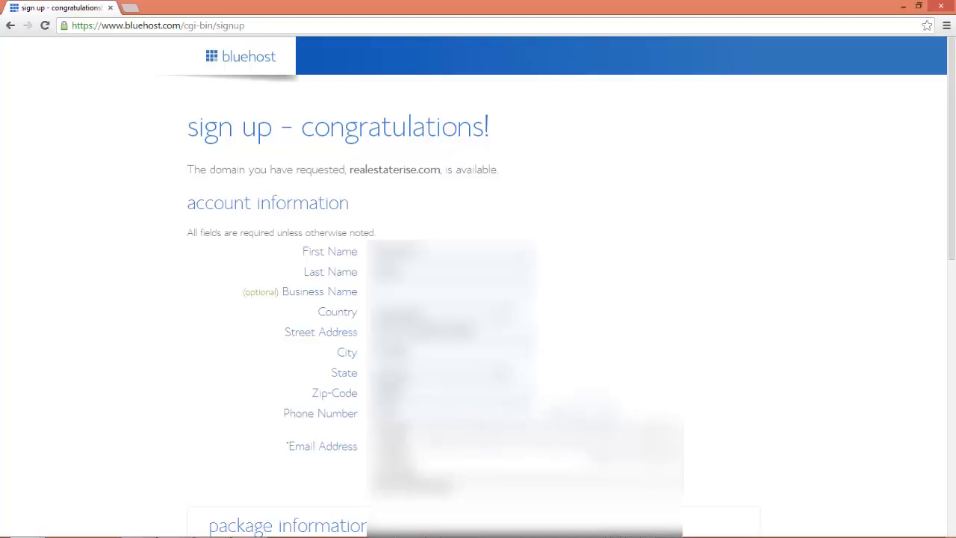
type("??")
key("BackSpace")
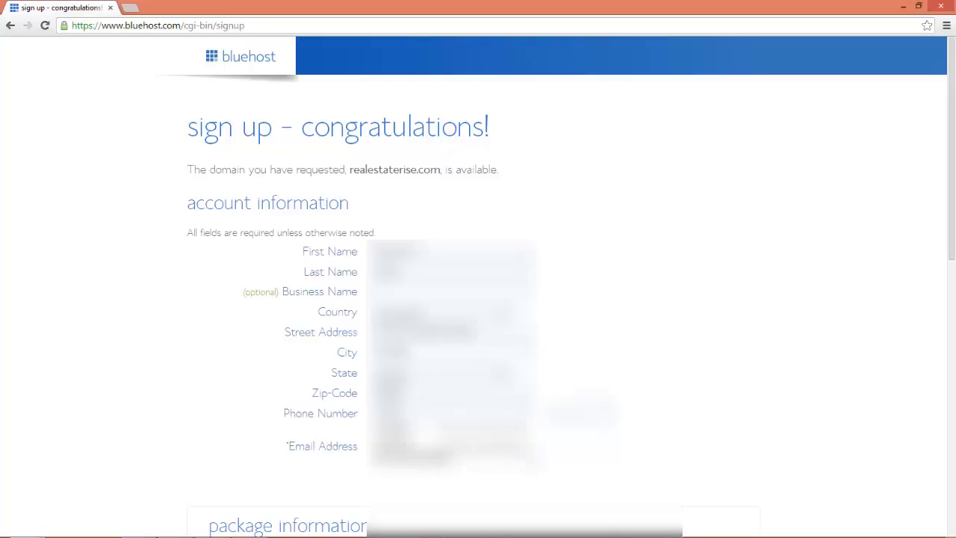
type("???")
key("Tab")
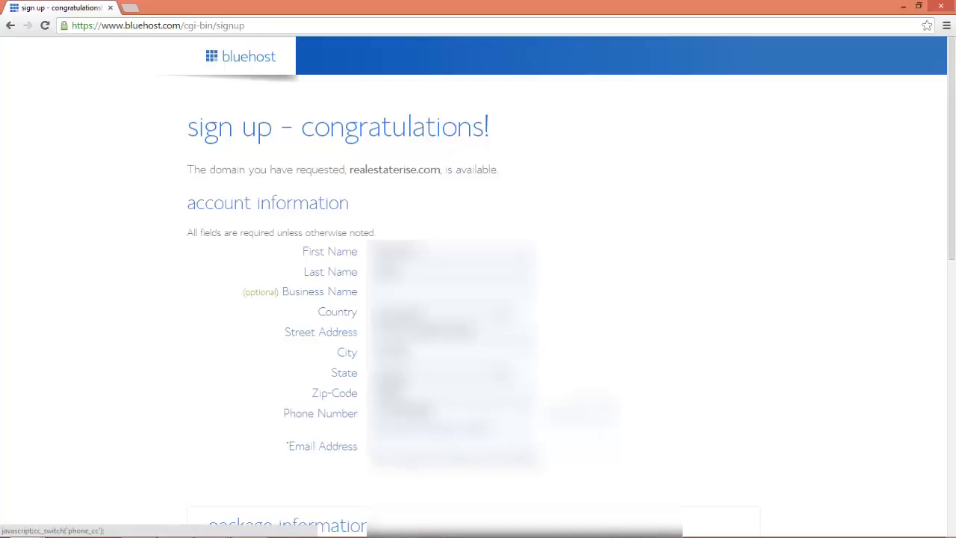
left_click(459, 446)
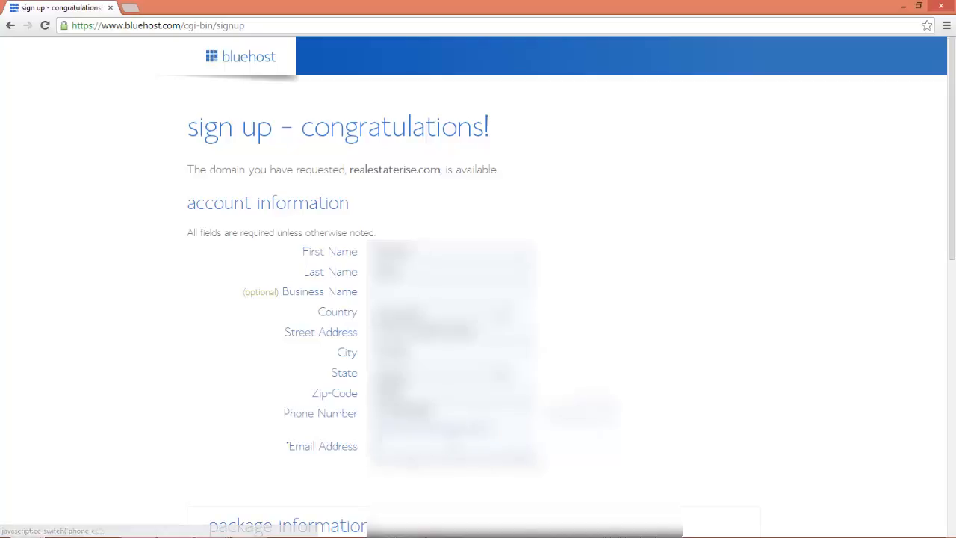
type("???????????????")
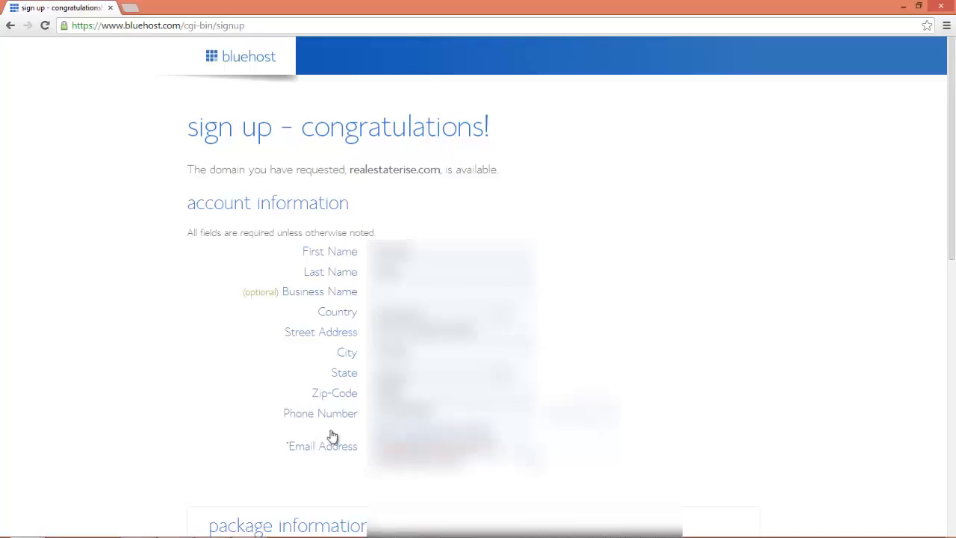
left_click_drag(265, 445, 237, 460)
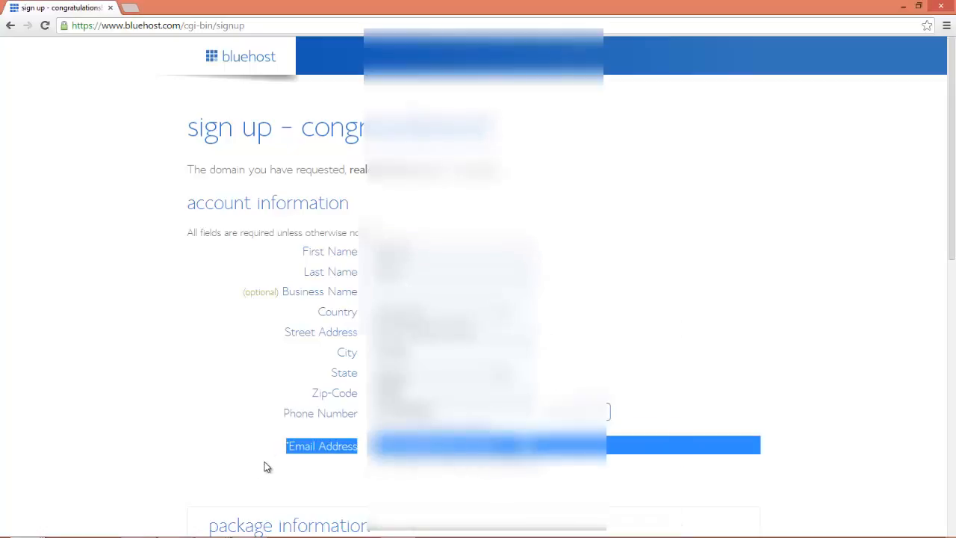
left_click(309, 483)
scroll(306, 476, "down", 3)
Pick the '12 Month Price - $7.99/mo.' plan and uncheck SiteLock Domain Security and Site Backup Pro.
scroll(306, 476, "down", 2)
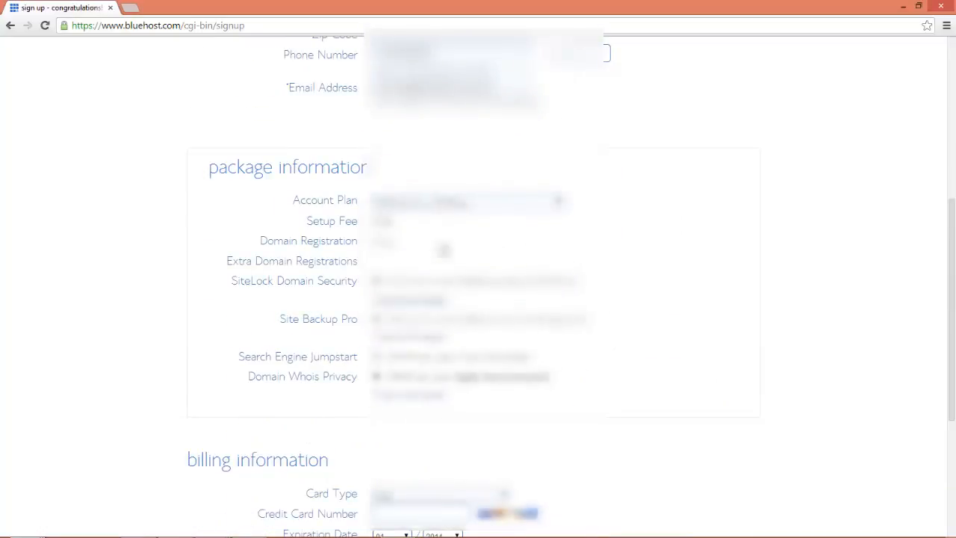
left_click(436, 202)
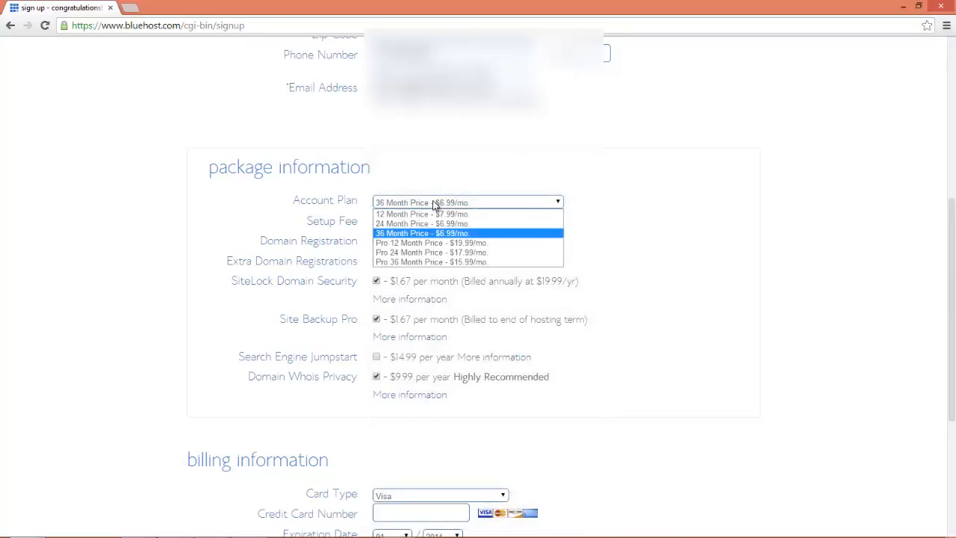
left_click(471, 215)
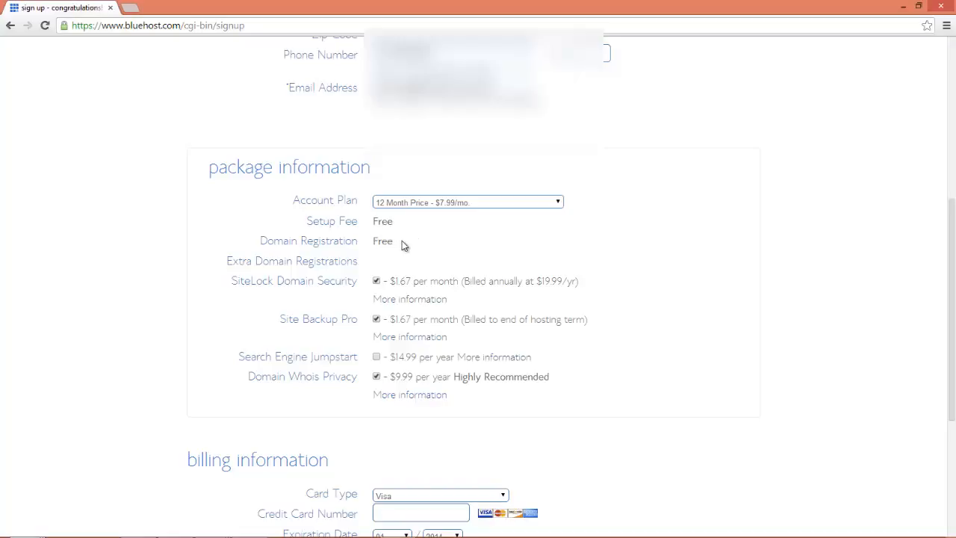
left_click(377, 281)
left_click(376, 320)
Choose the card type and enter the card number.
scroll(354, 393, "down", 3)
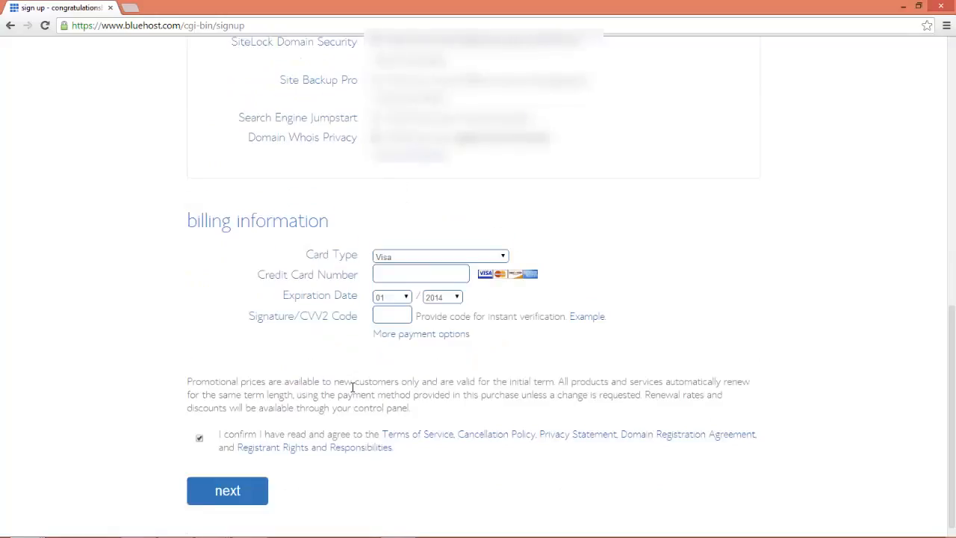
left_click(397, 243)
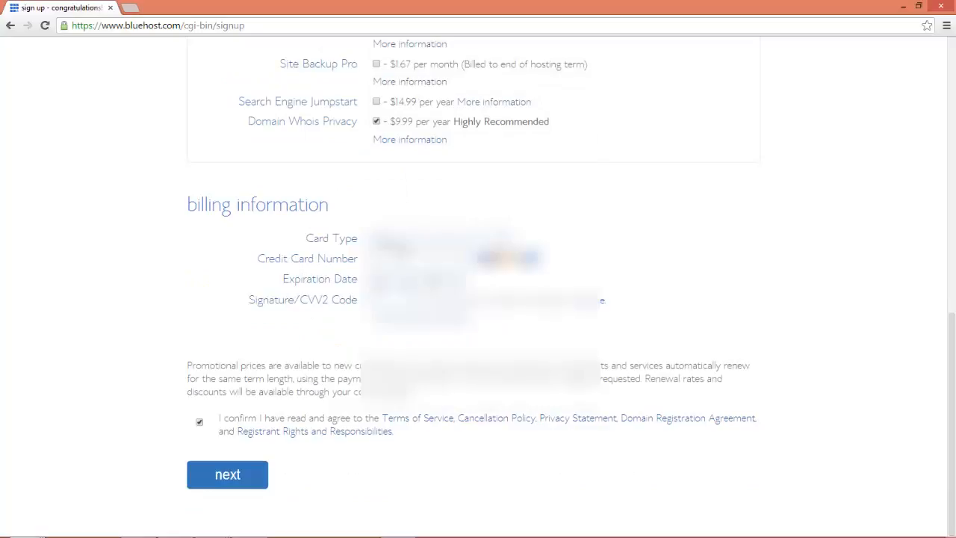
left_click(407, 242)
left_click(407, 271)
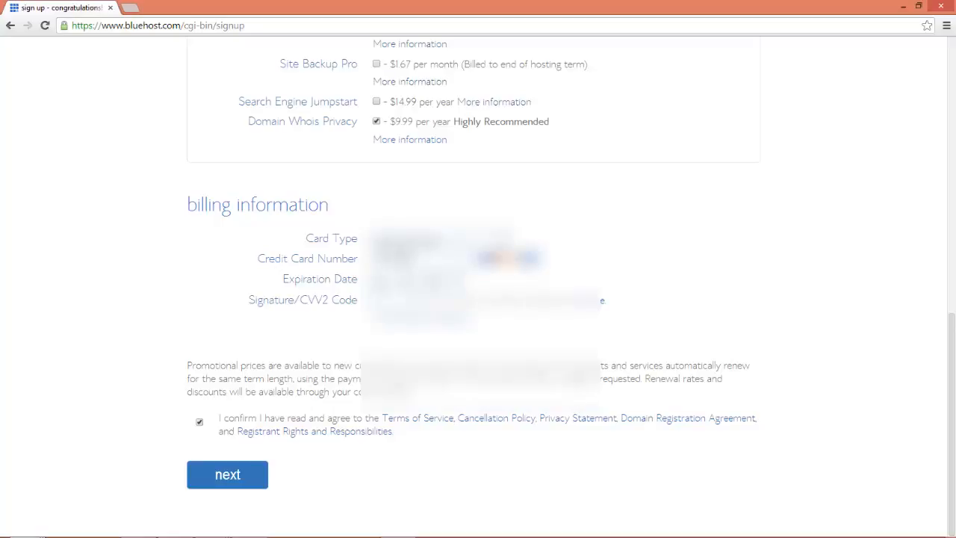
type("****")
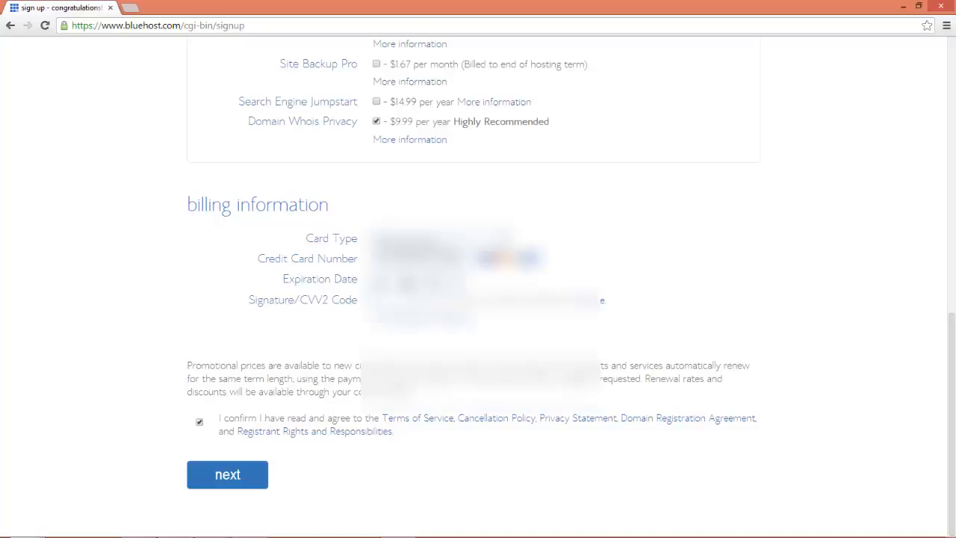
Set the card's expiration month and year, enter the CVV2 code, and submit the form.
left_click(392, 279)
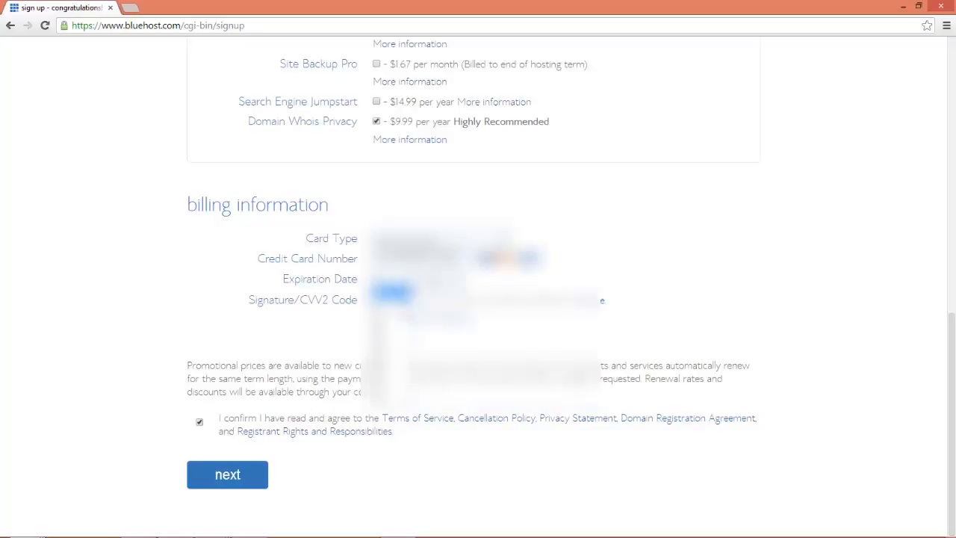
left_click(397, 360)
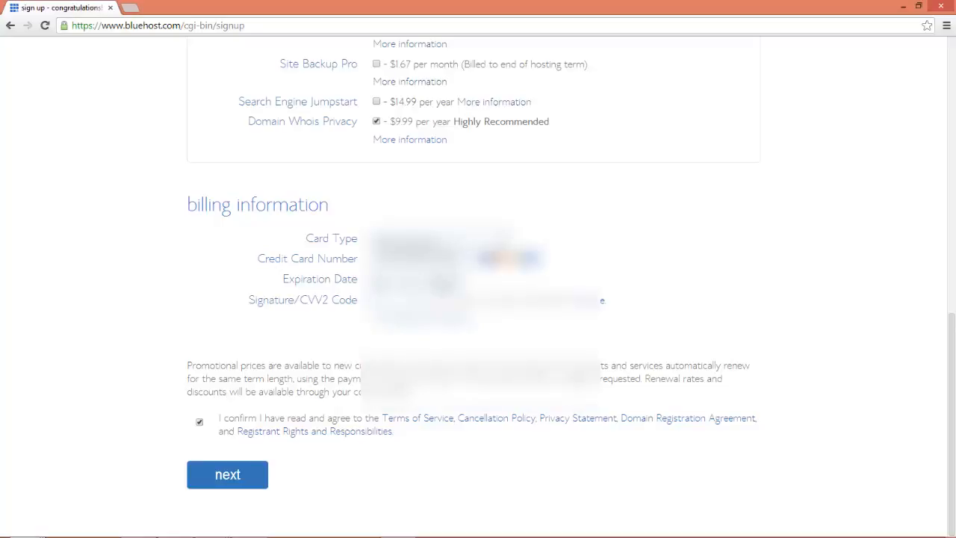
left_click(444, 283)
left_click(446, 322)
type("***")
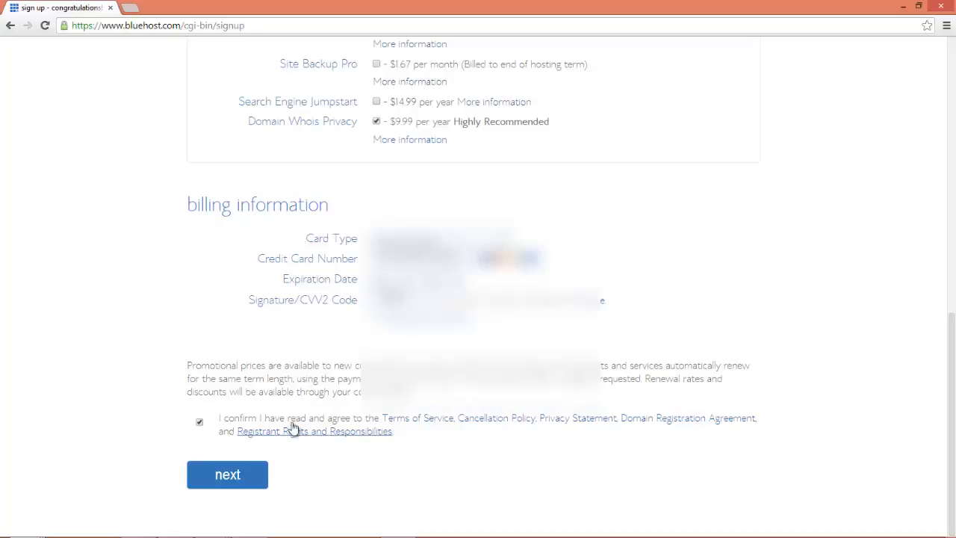
left_click(225, 476)
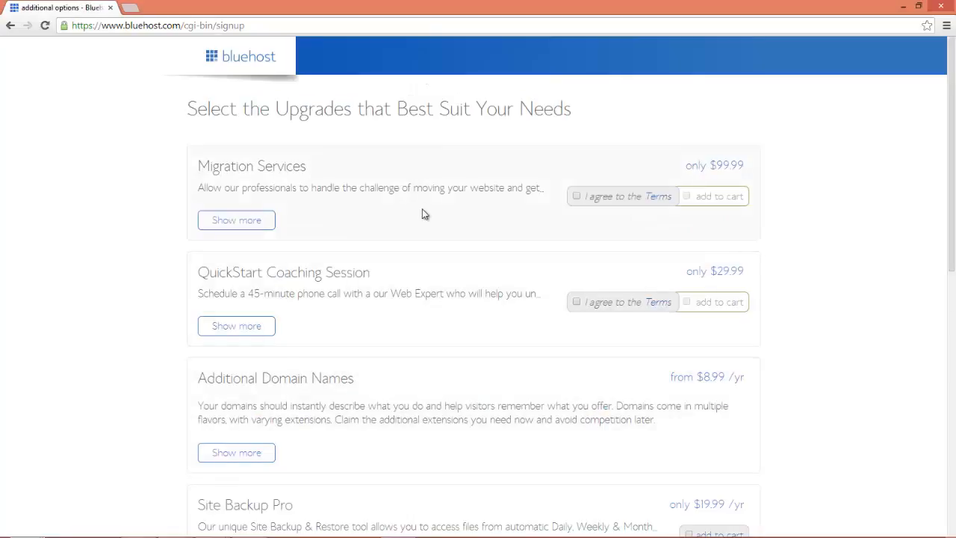
Skip all upgrade offers, complete the purchase, and go on to create the account password.
scroll(465, 279, "down", 2)
scroll(471, 278, "down", 1)
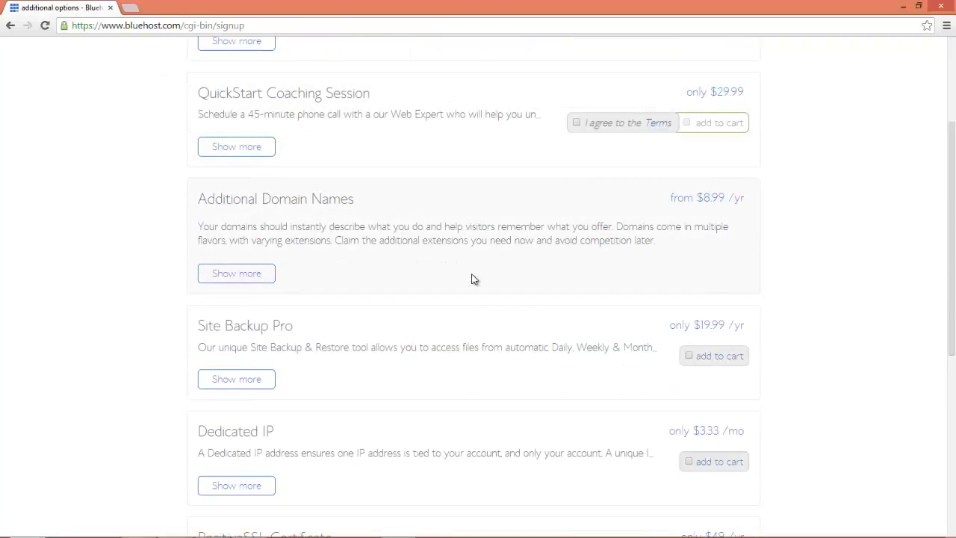
scroll(471, 278, "down", 4)
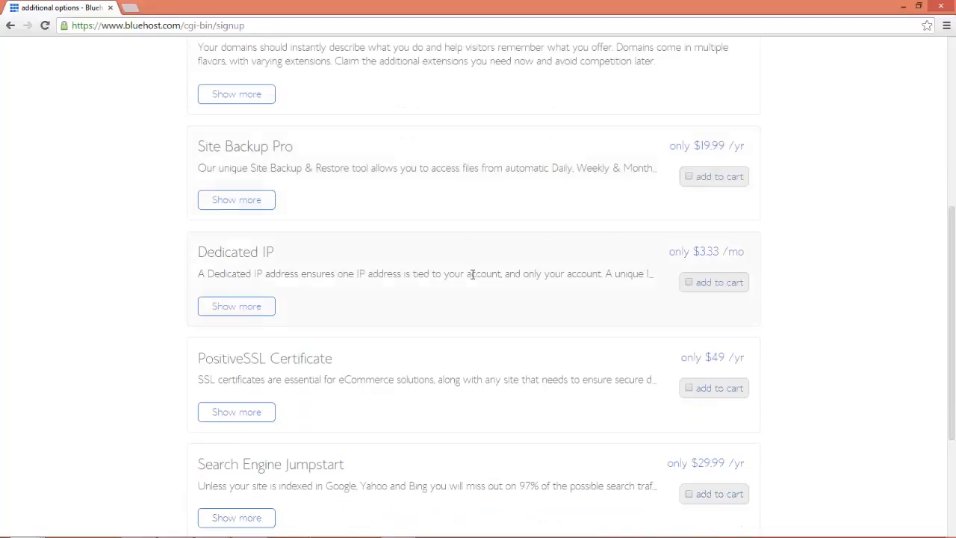
scroll(471, 279, "down", 2)
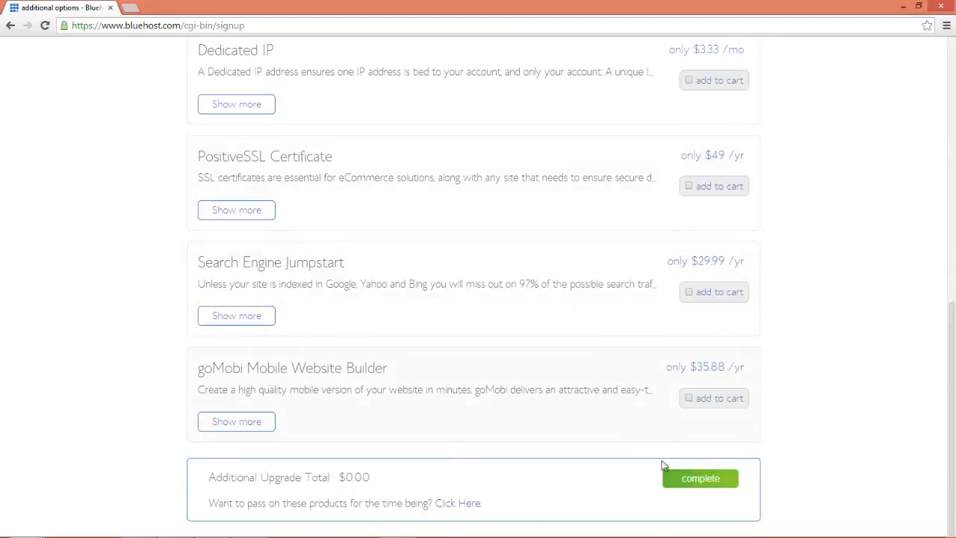
left_click(696, 484)
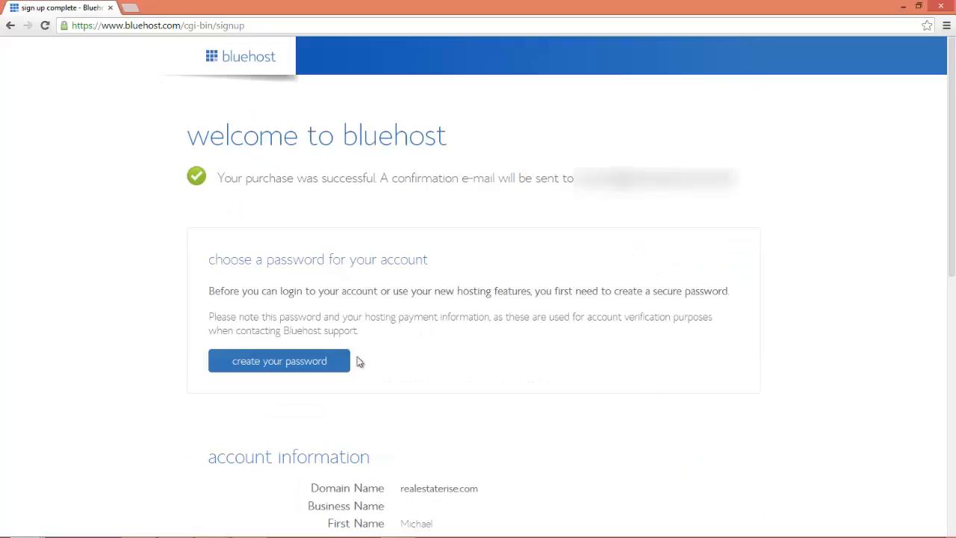
left_click(306, 361)
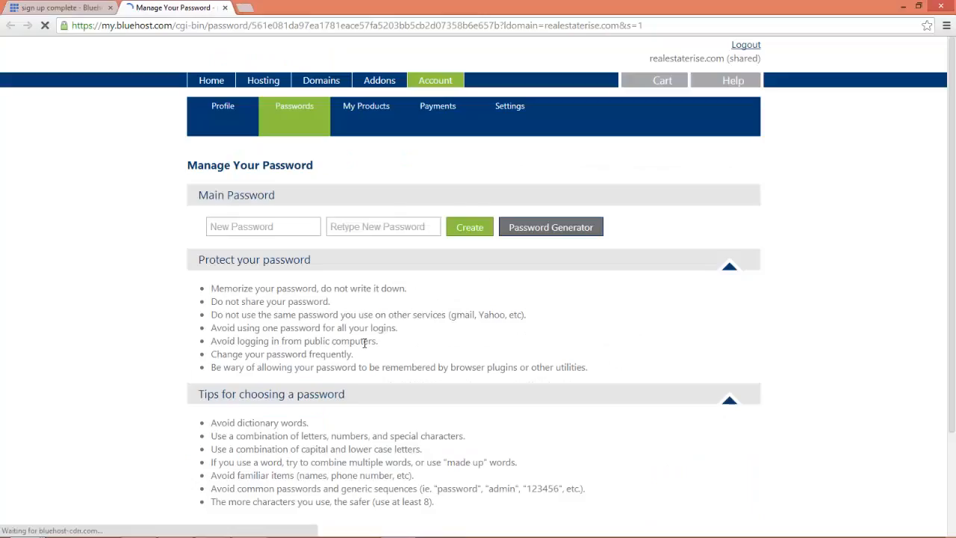
Enter a simple password in both password fields and submit it.
left_click(293, 228)
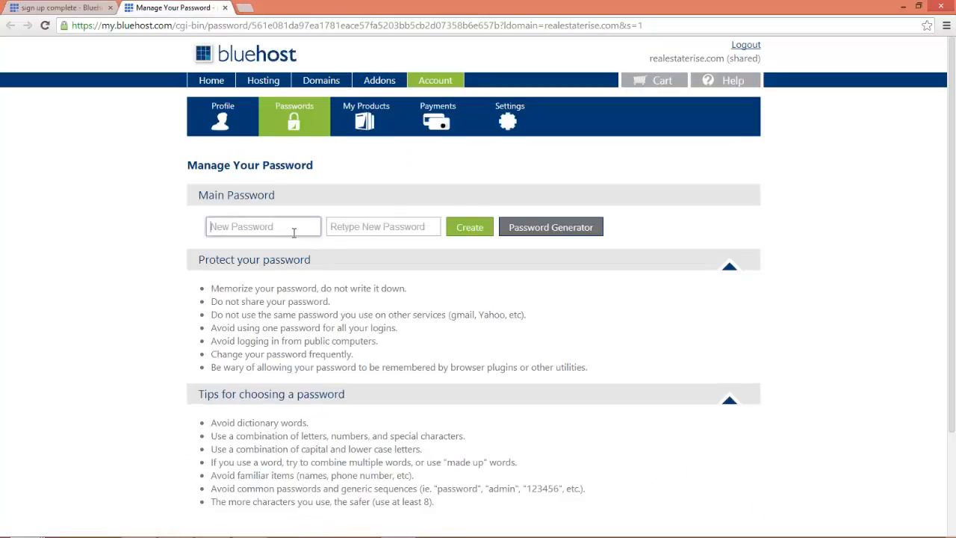
type("abcdefgh")
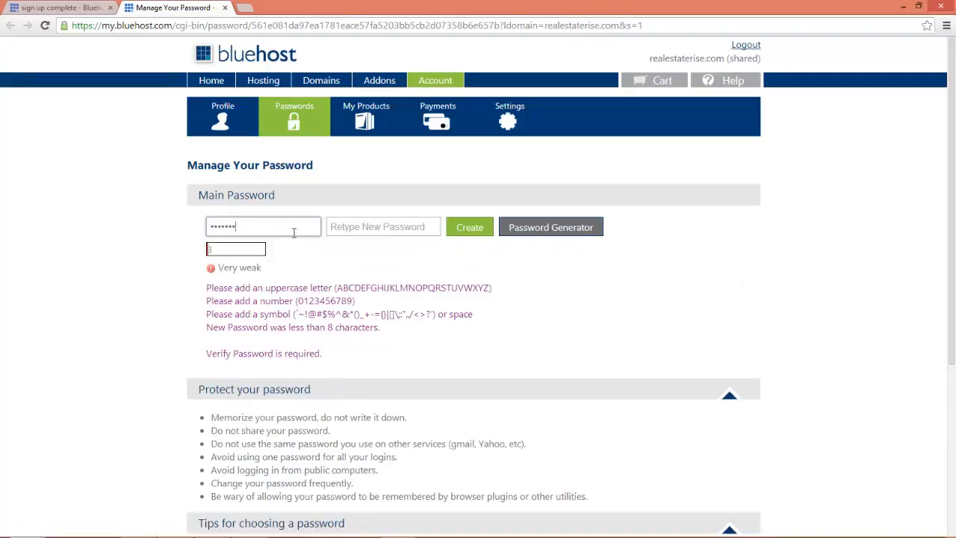
key("Tab")
type("abcdefgh")
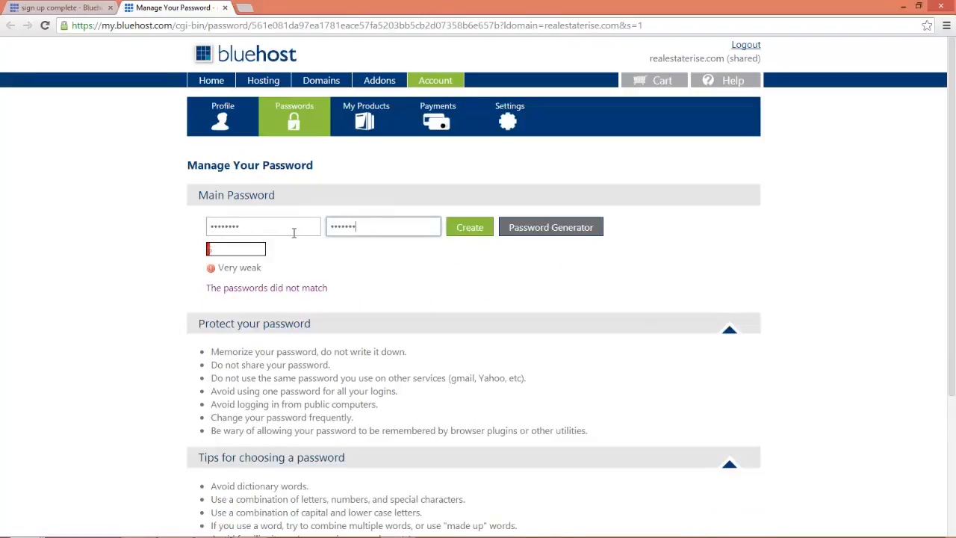
left_click(470, 229)
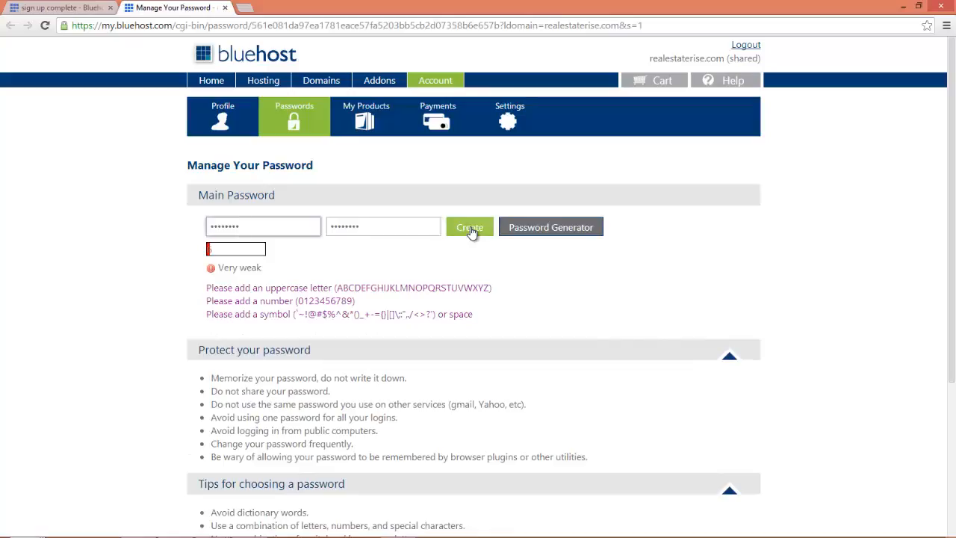
Paste a generated strong password into both fields, submit, and return to the confirmation tab.
left_click(530, 228)
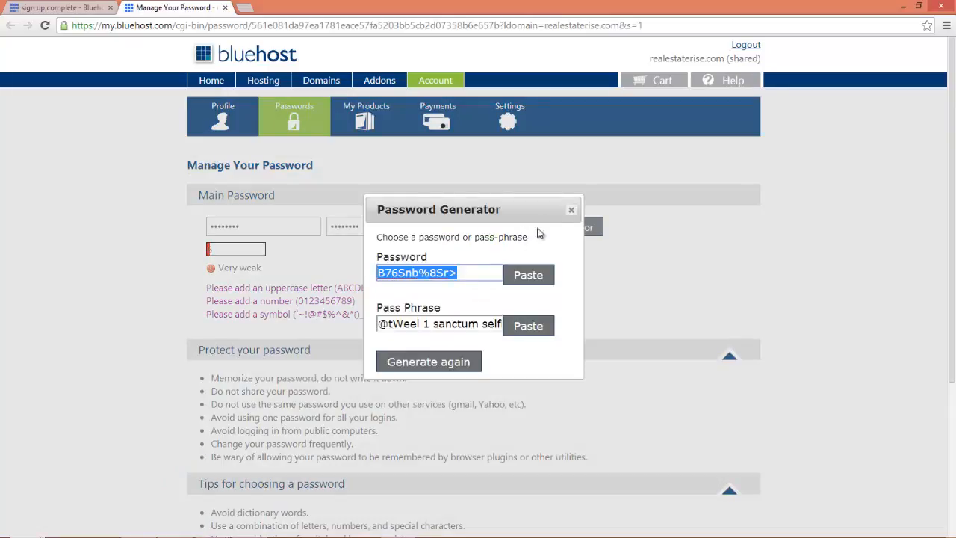
left_click(571, 209)
double_click(231, 225)
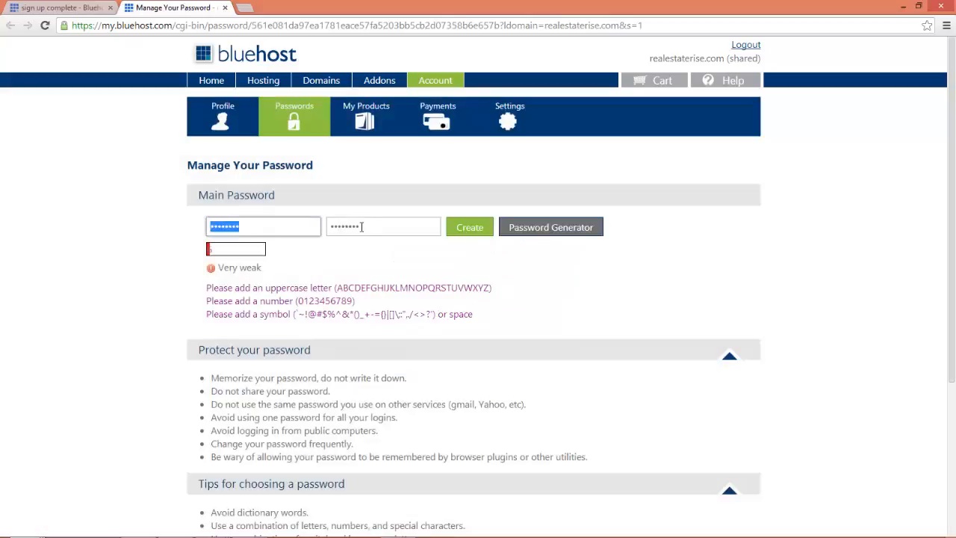
key("ctrl+v")
double_click(353, 224)
key("ctrl+v")
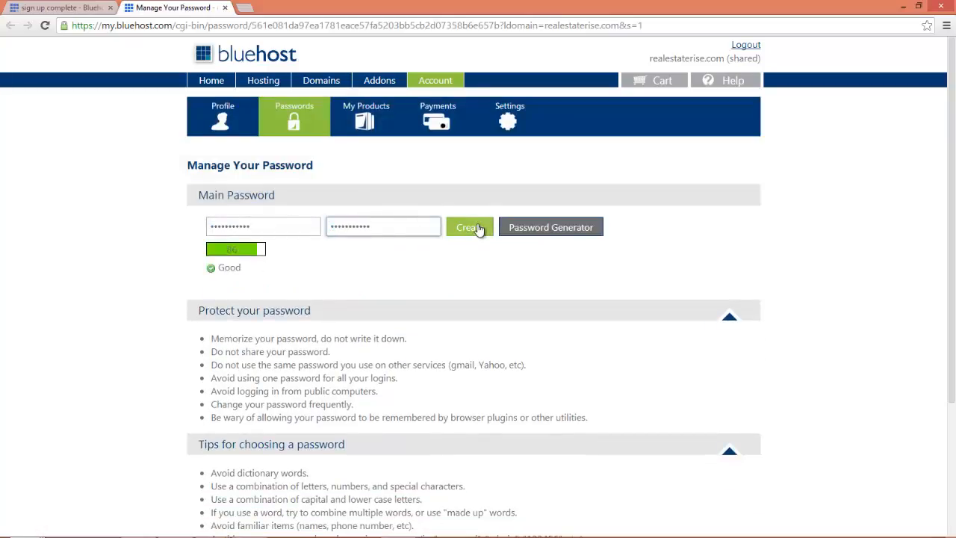
left_click(473, 228)
scroll(472, 227, "down", 3)
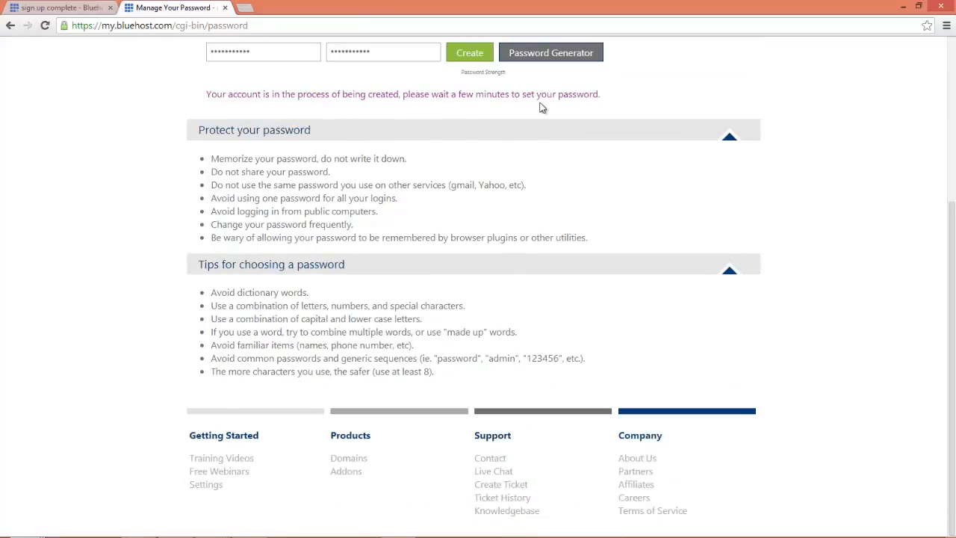
left_click(83, 7)
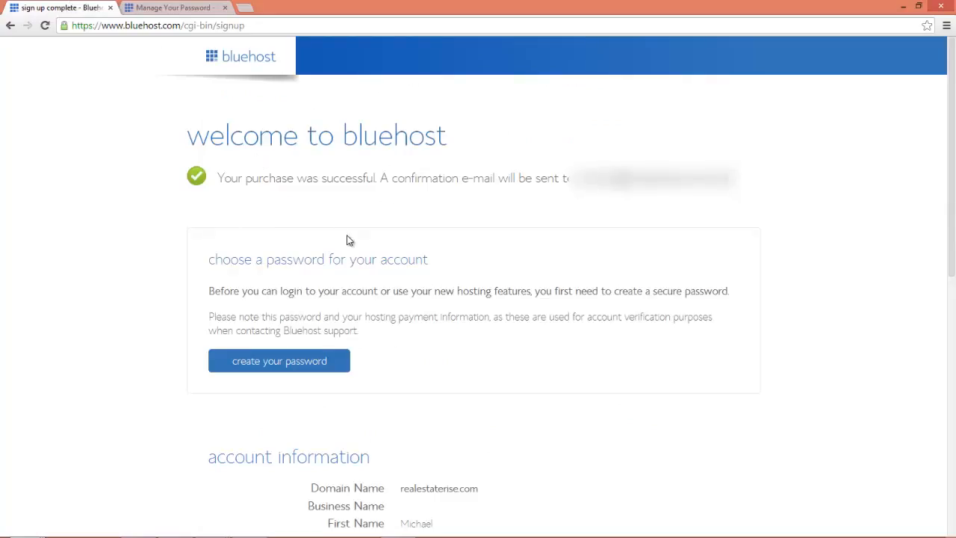
Review the account summary, then resubmit the password twice on the Manage Your Password page.
scroll(347, 239, "down", 2)
scroll(348, 239, "down", 5)
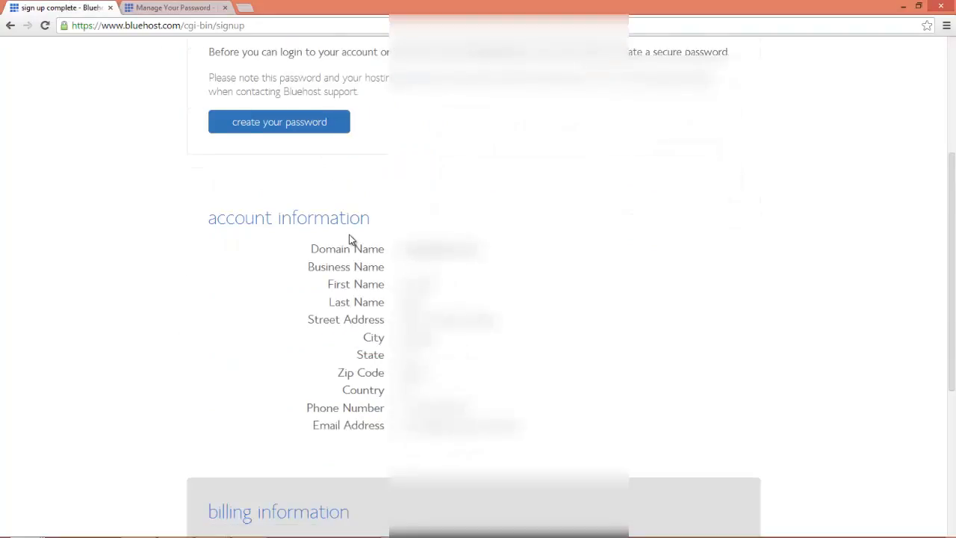
scroll(350, 239, "down", 8)
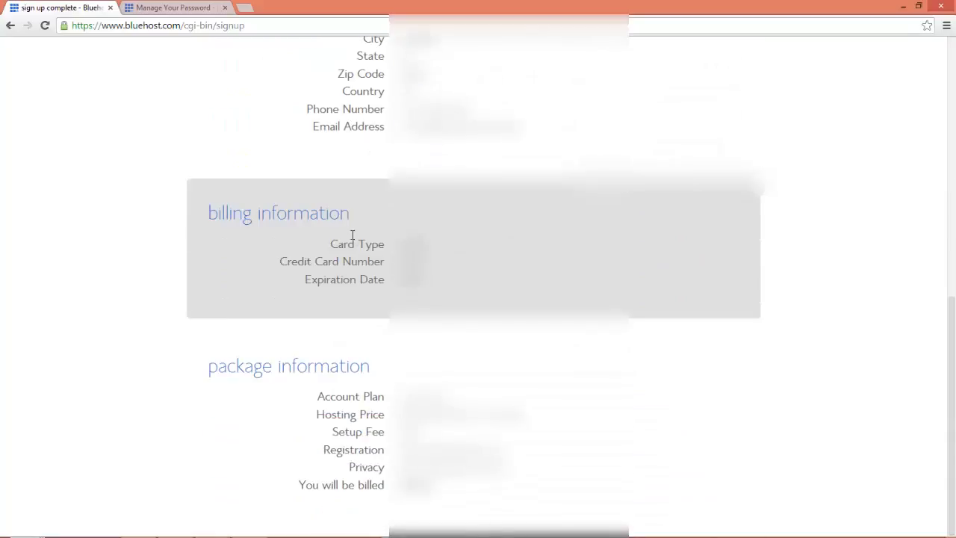
scroll(352, 236, "up", 3)
scroll(354, 242, "up", 4)
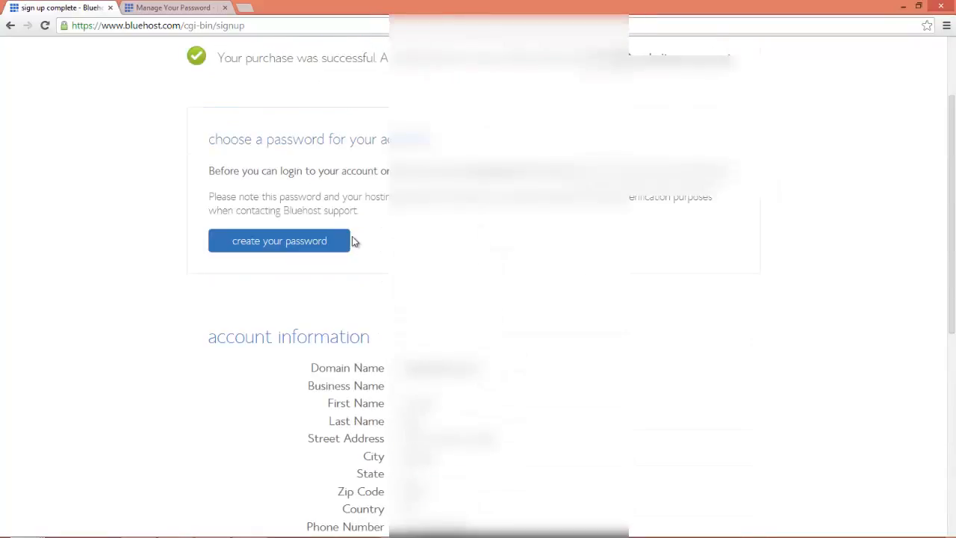
left_click(203, 6)
scroll(313, 81, "up", 1)
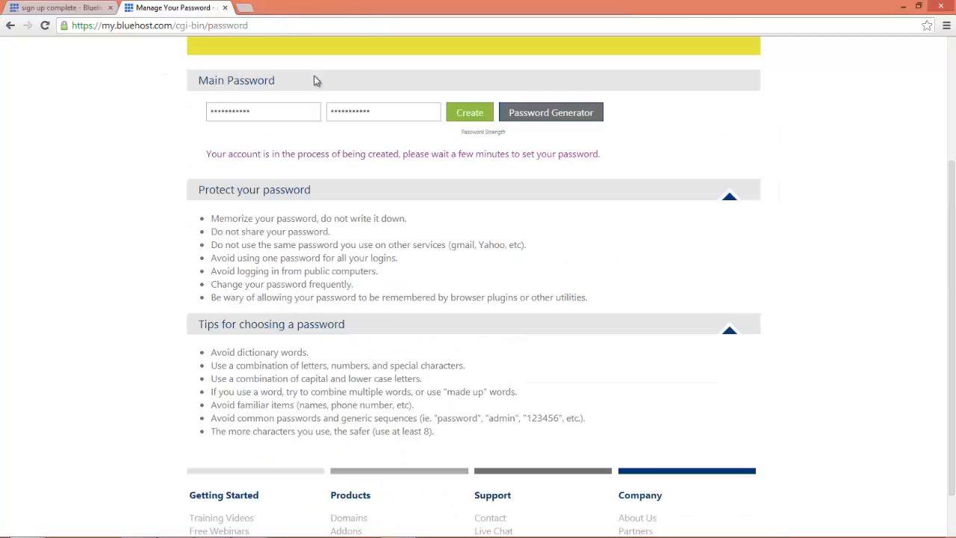
left_click(466, 116)
left_click(464, 233)
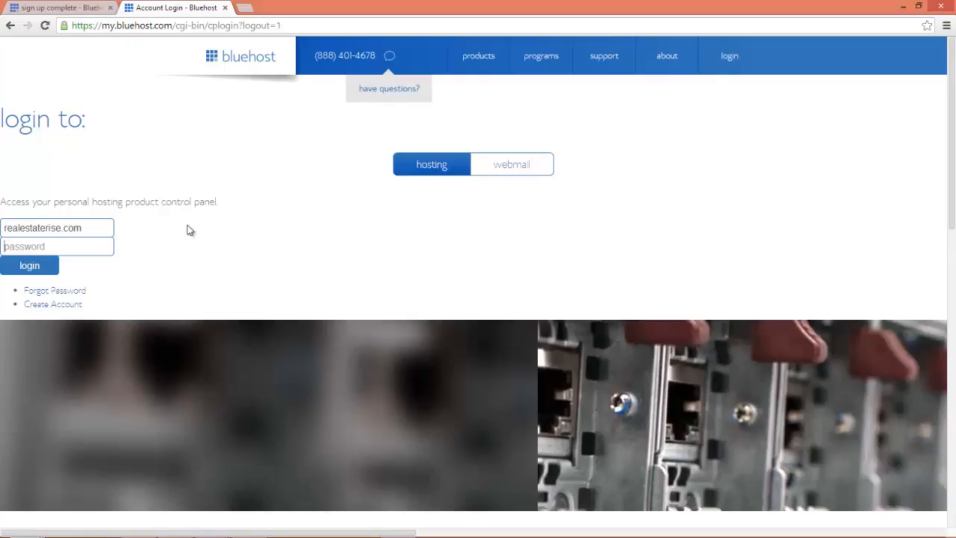
Log in with the pasted password, open cPanel, and decline saving the password in Chrome.
left_click_drag(93, 227, 15, 223)
left_click(76, 243)
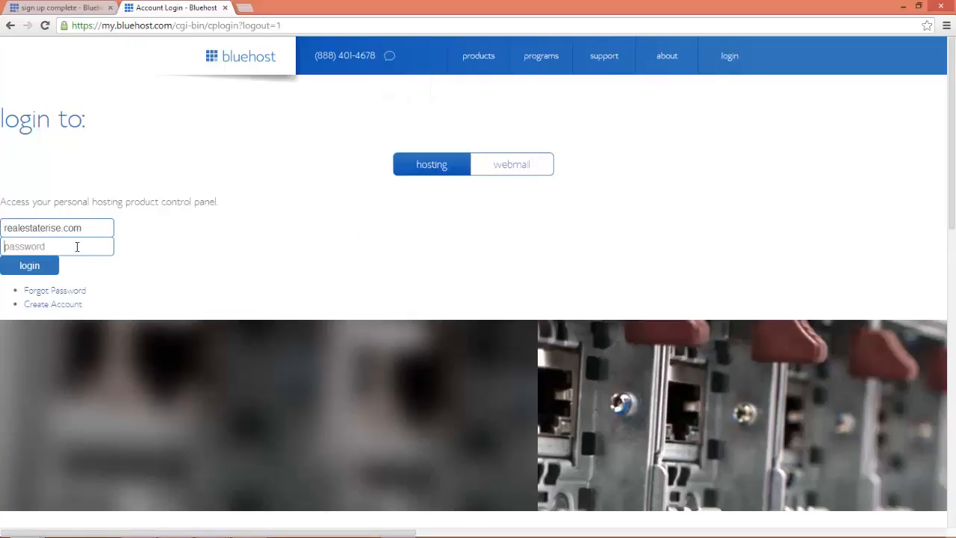
key("ctrl+v")
left_click(42, 268)
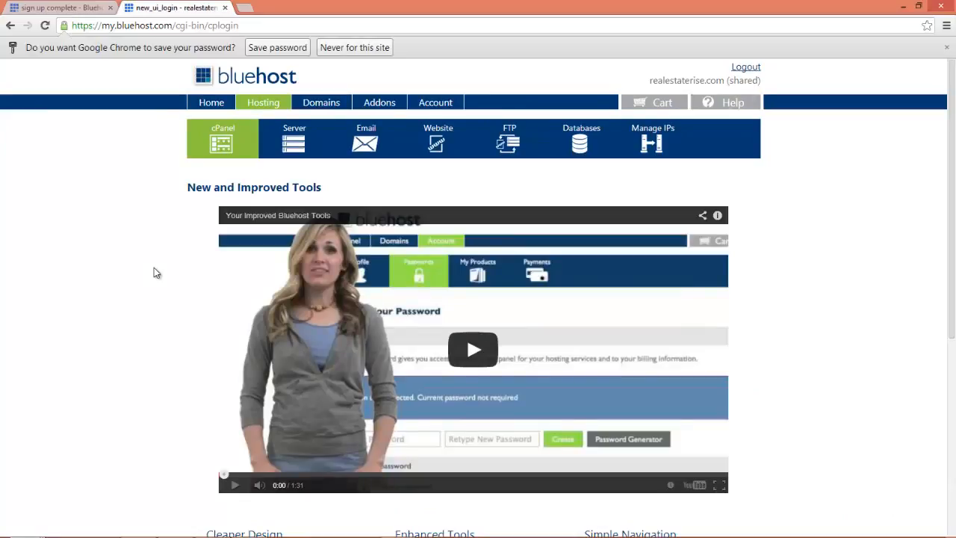
left_click(217, 143)
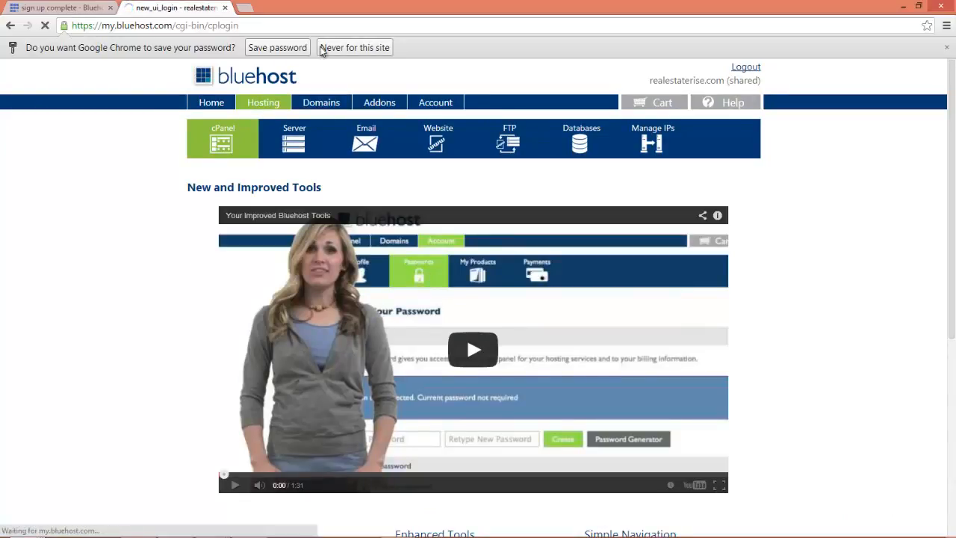
left_click(323, 50)
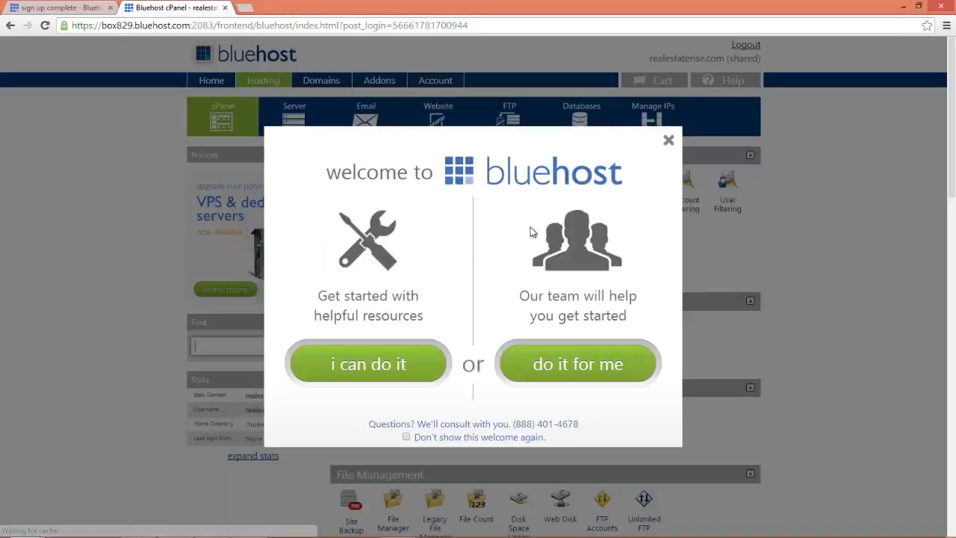
Close the welcome popup and launch the WordPress installer from cPanel's Website Builders.
left_click(668, 140)
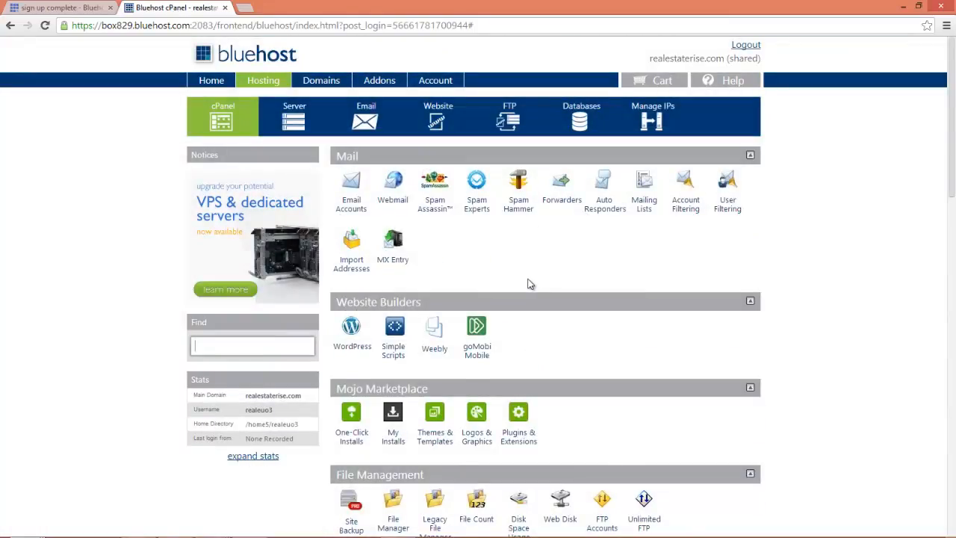
left_click(352, 347)
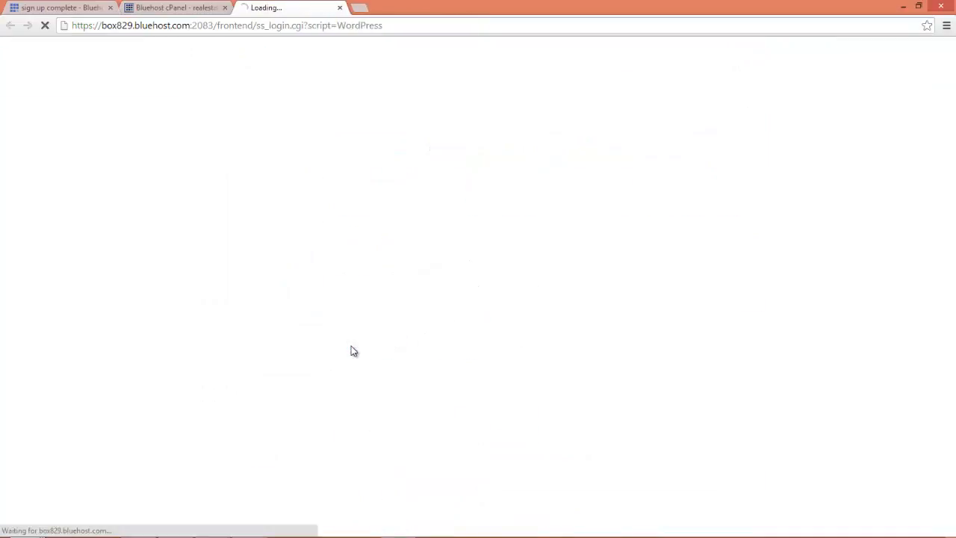
scroll(351, 345, "down", 3)
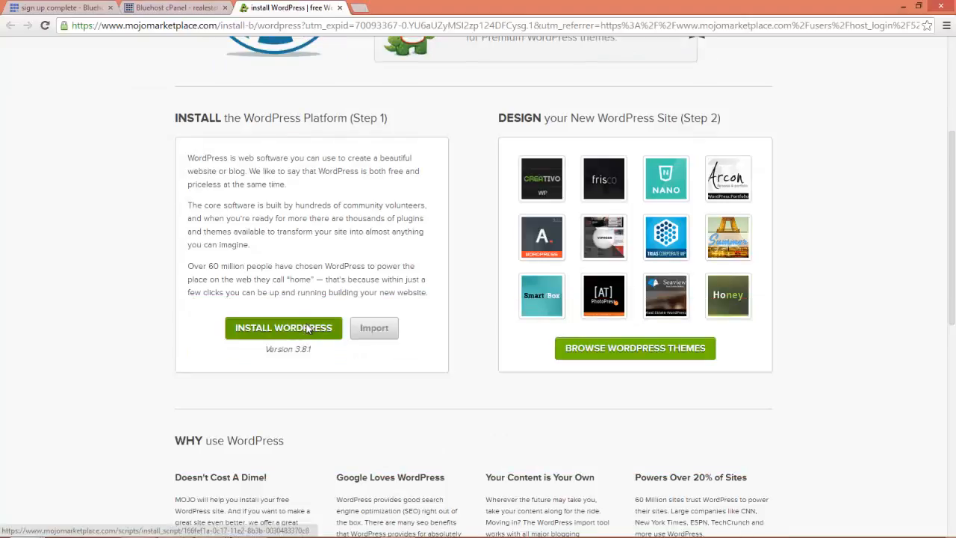
left_click(309, 330)
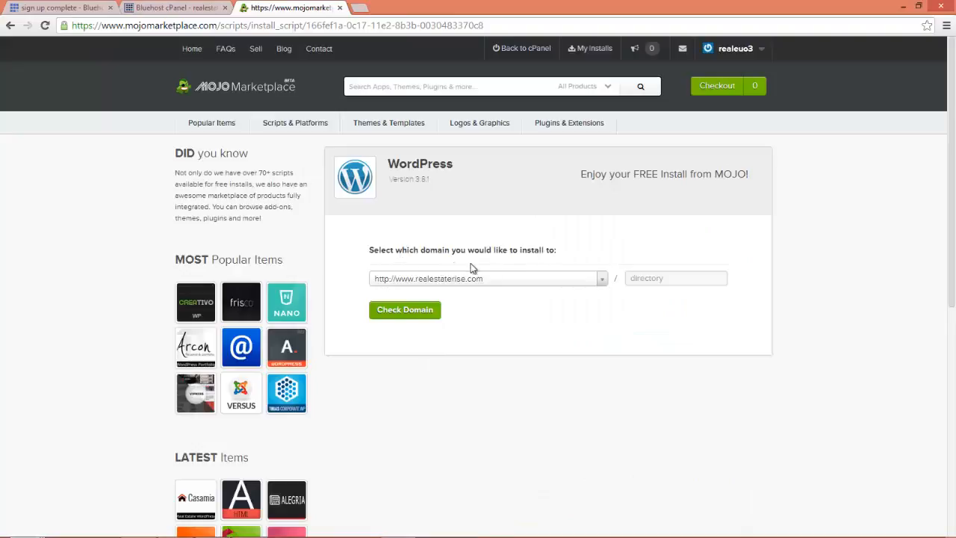
left_click(404, 315)
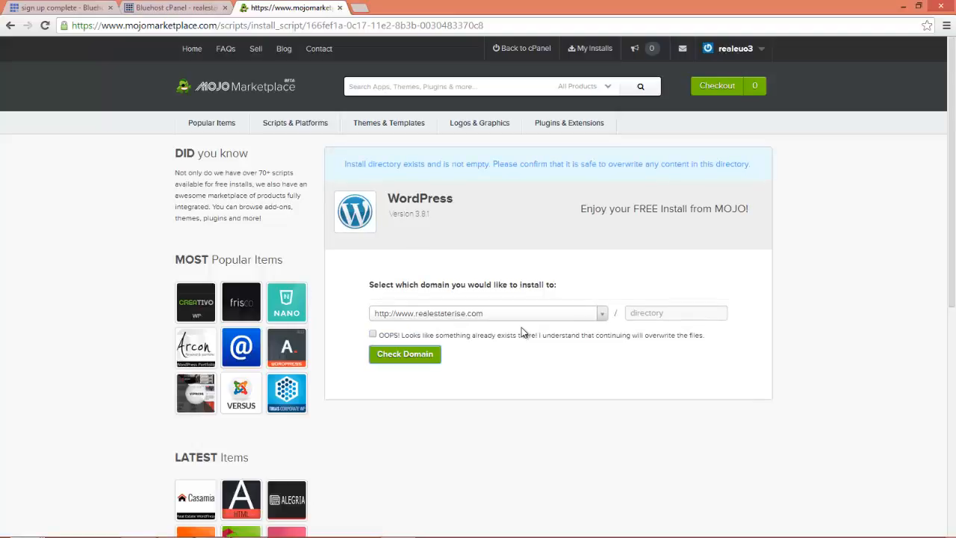
left_click(507, 336)
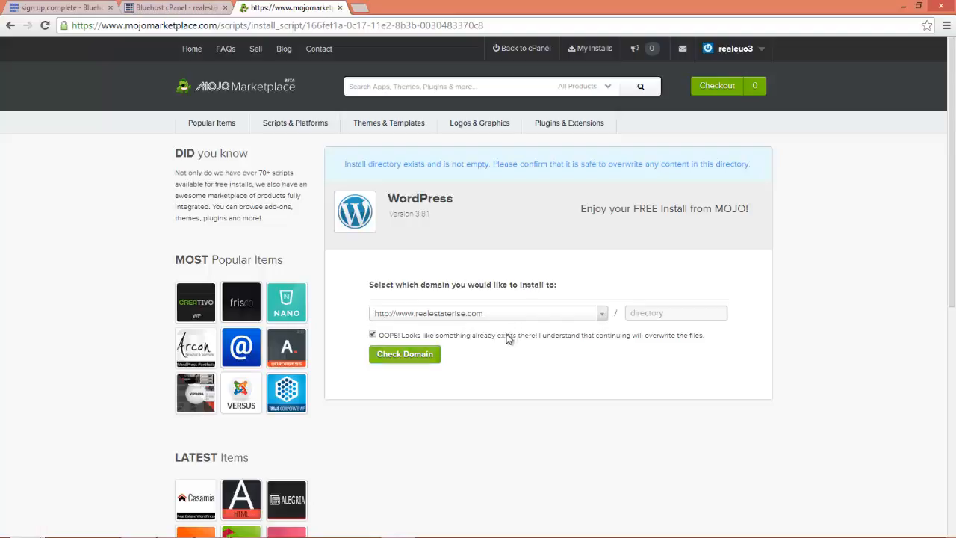
left_click(400, 353)
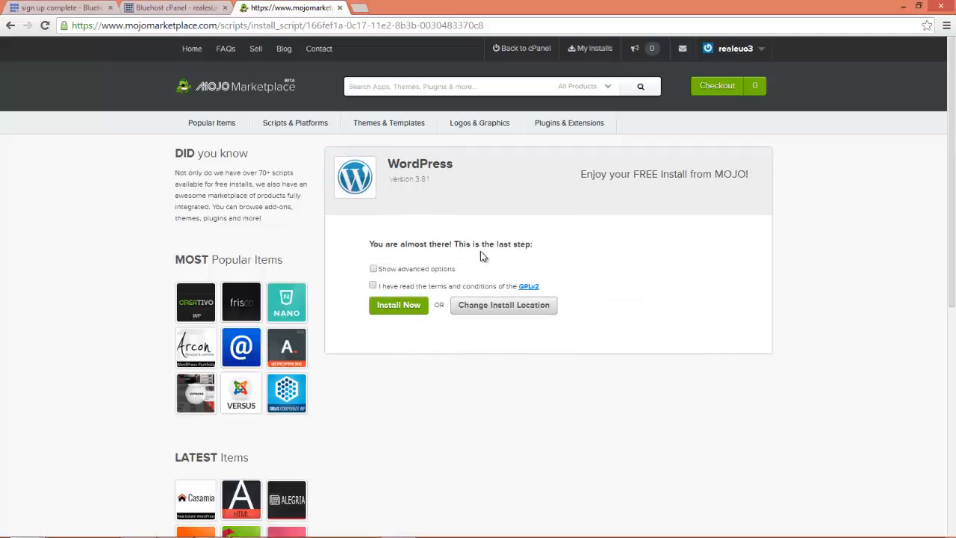
Accept the GPLv2 terms, show the advanced options, and clear the existing site title.
left_click(419, 289)
left_click(373, 268)
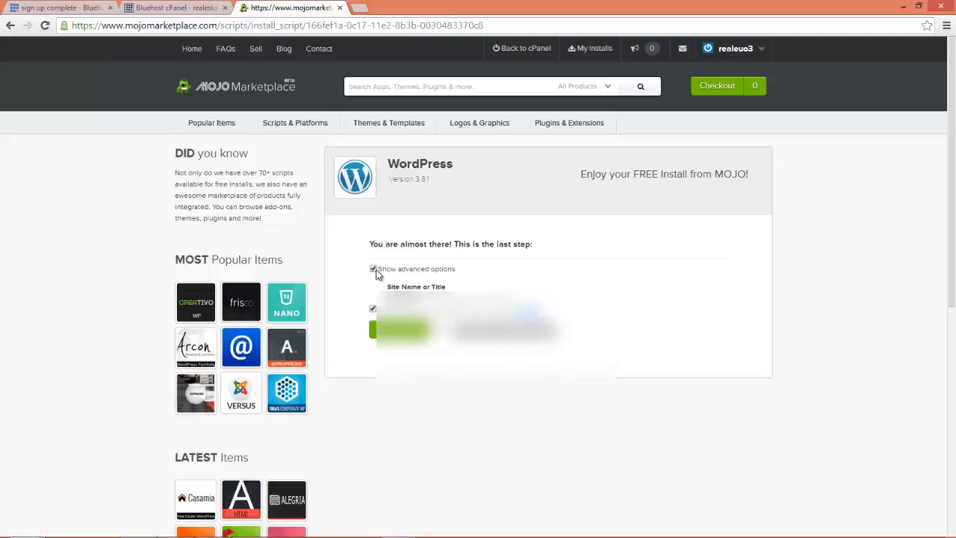
double_click(400, 297)
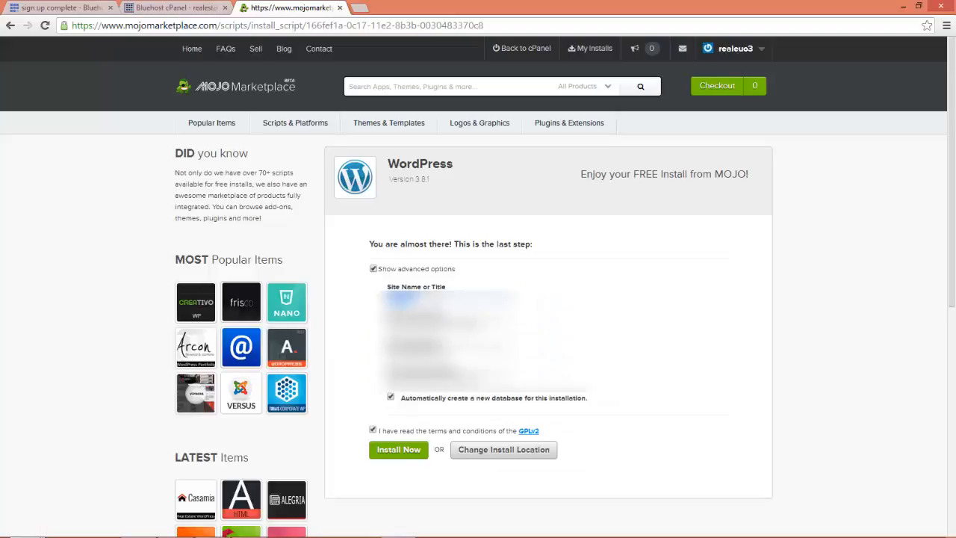
key("BackSpace")
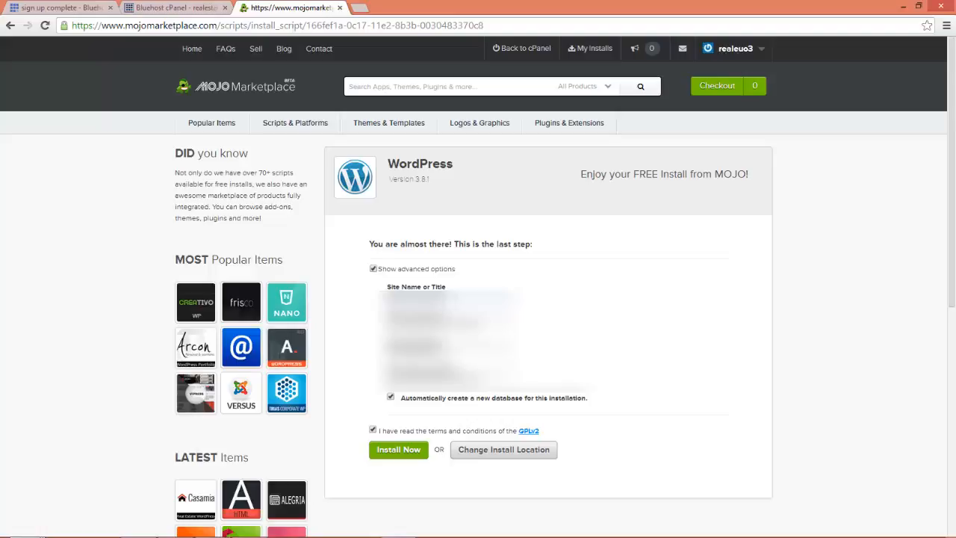
Empty the other three advanced fields and start the WordPress install for Real Estate Rise.
left_click_drag(474, 324, 388, 324)
key("BackSpace")
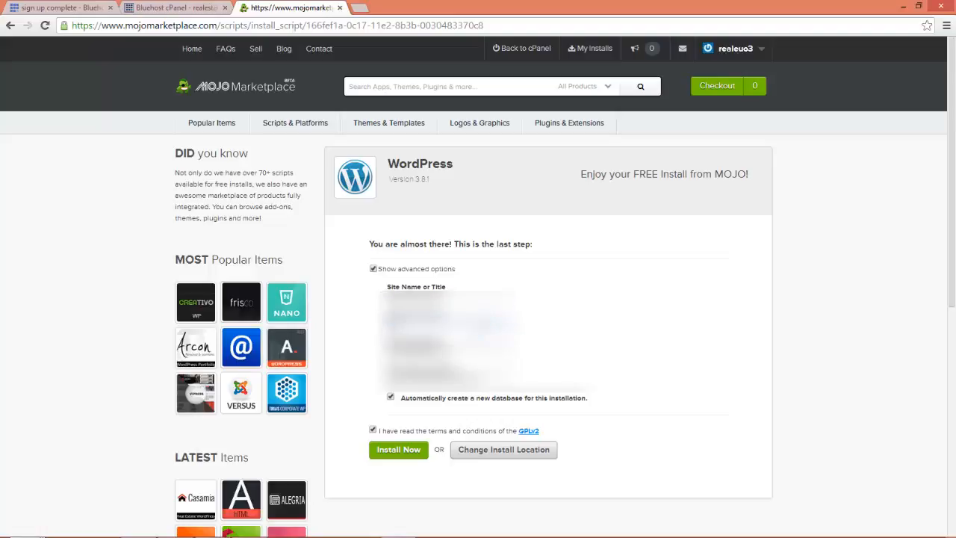
left_click_drag(472, 350, 388, 350)
key("BackSpace")
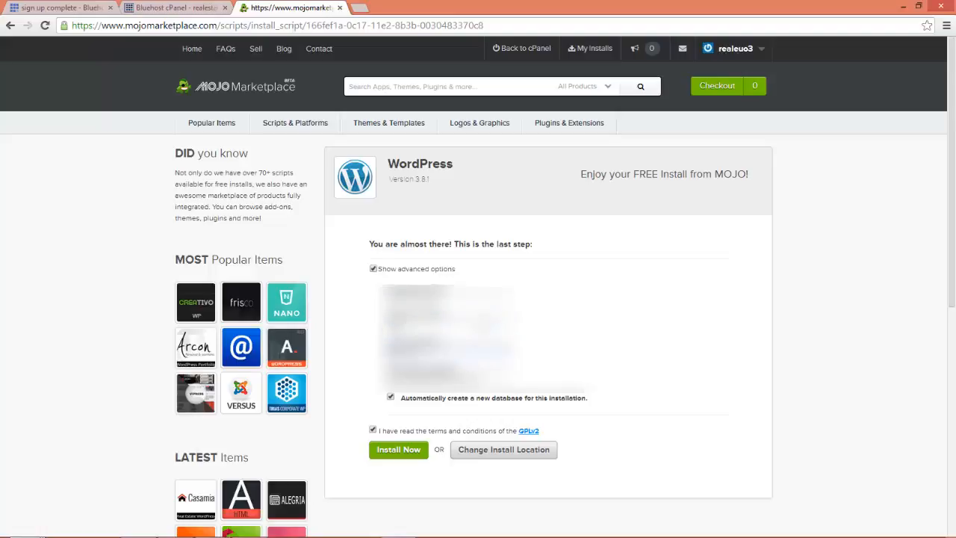
left_click_drag(485, 377, 382, 377)
key("BackSpace")
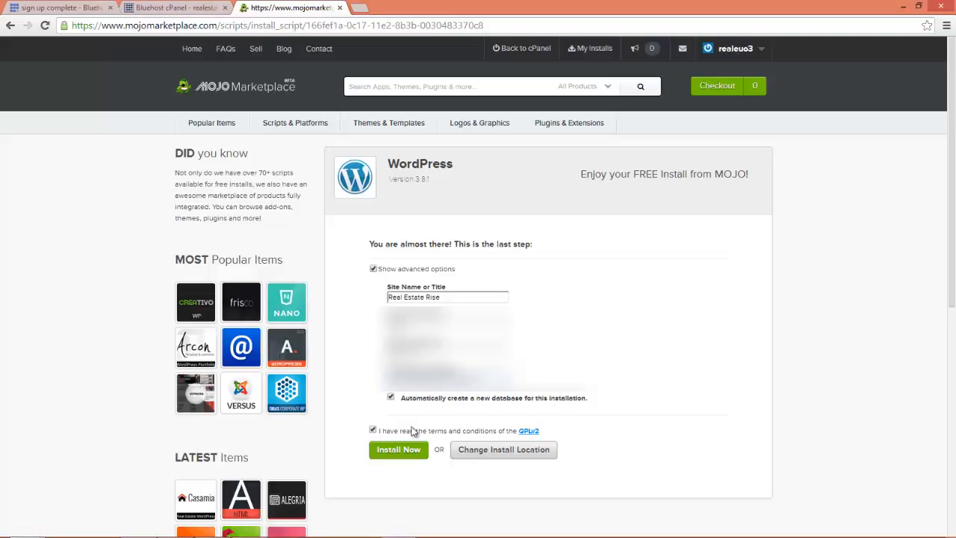
left_click(394, 451)
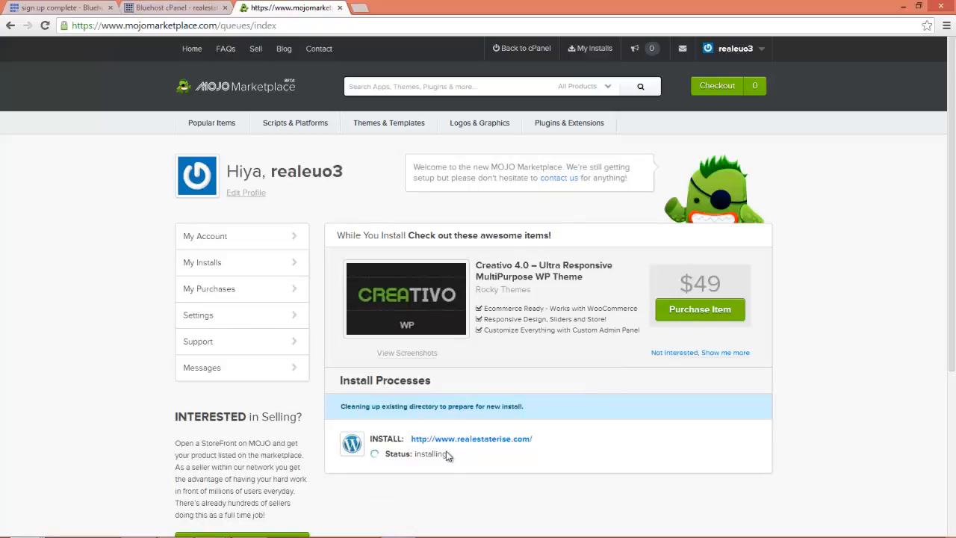
Skip the promoted theme, wait for the install to succeed, and open the site's Login URL.
left_click(681, 353)
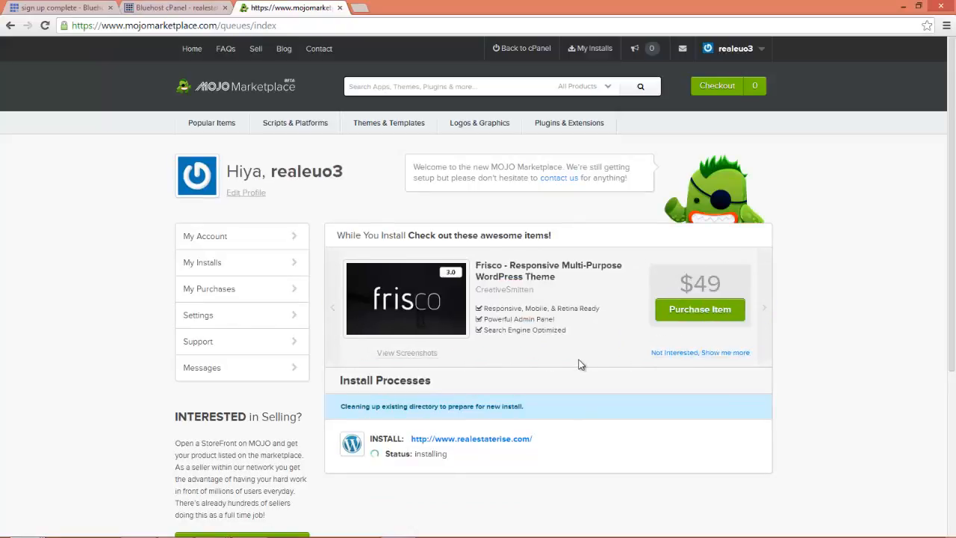
scroll(581, 363, "down", 1)
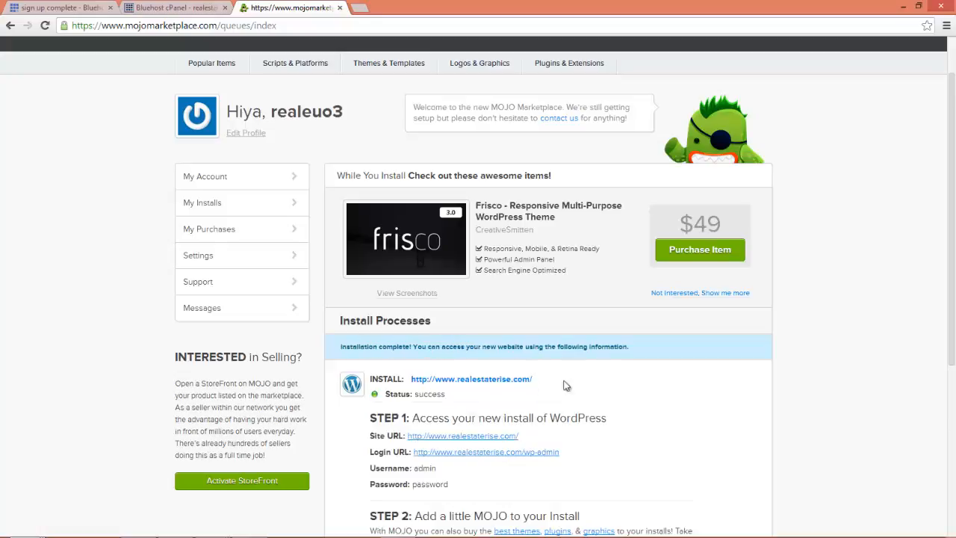
scroll(633, 384, "down", 1)
scroll(633, 384, "down", 1)
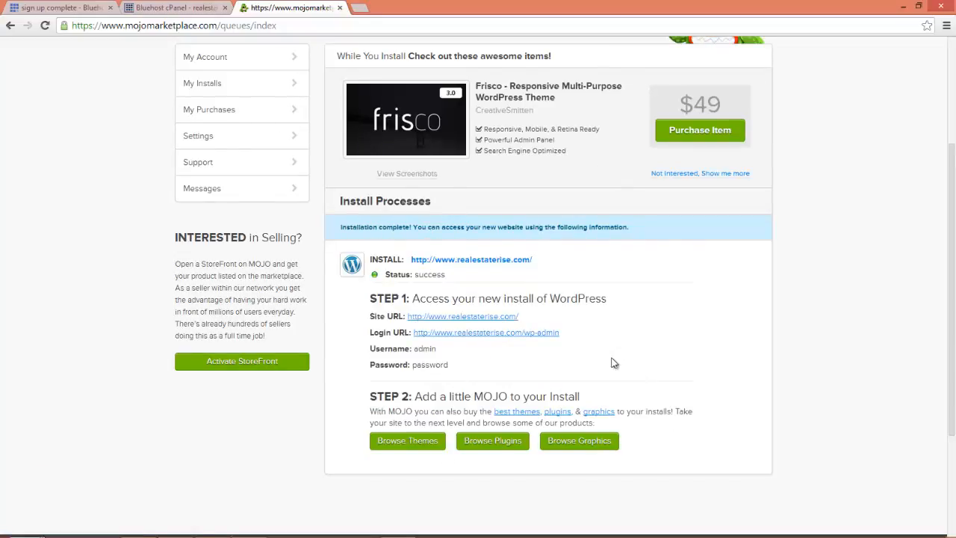
left_click(488, 335)
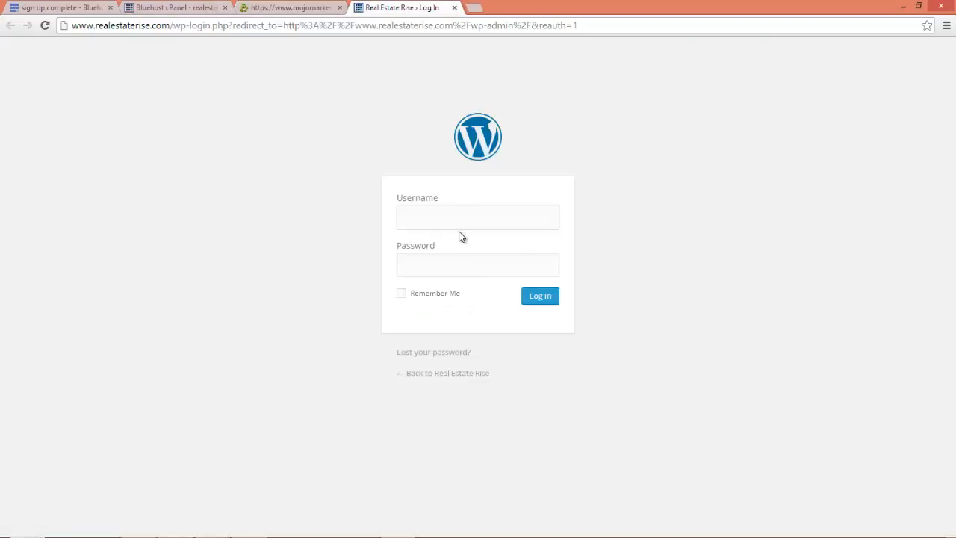
Log in to the Real Estate Rise WordPress admin with the install's username and password.
type("admin")
key("Tab")
type("•••")
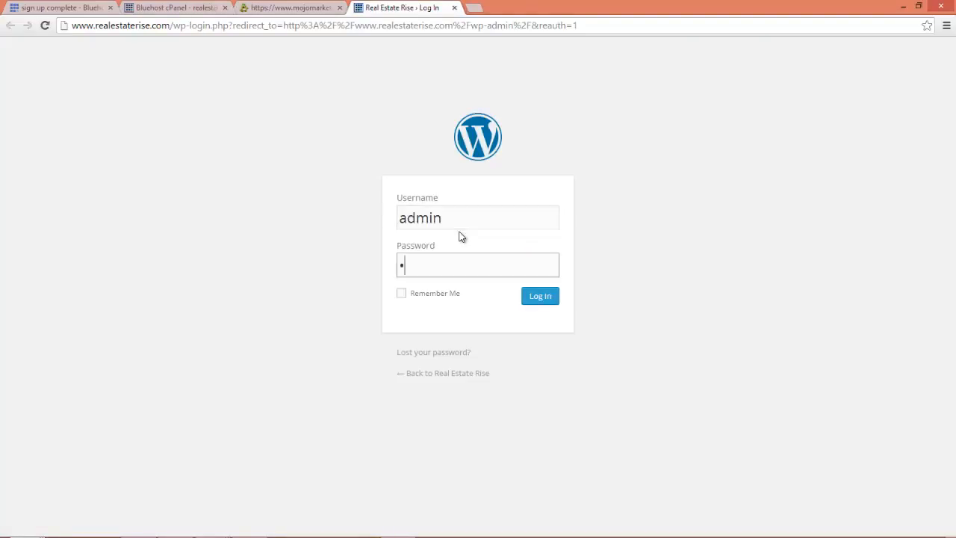
type("•••••")
left_click(543, 296)
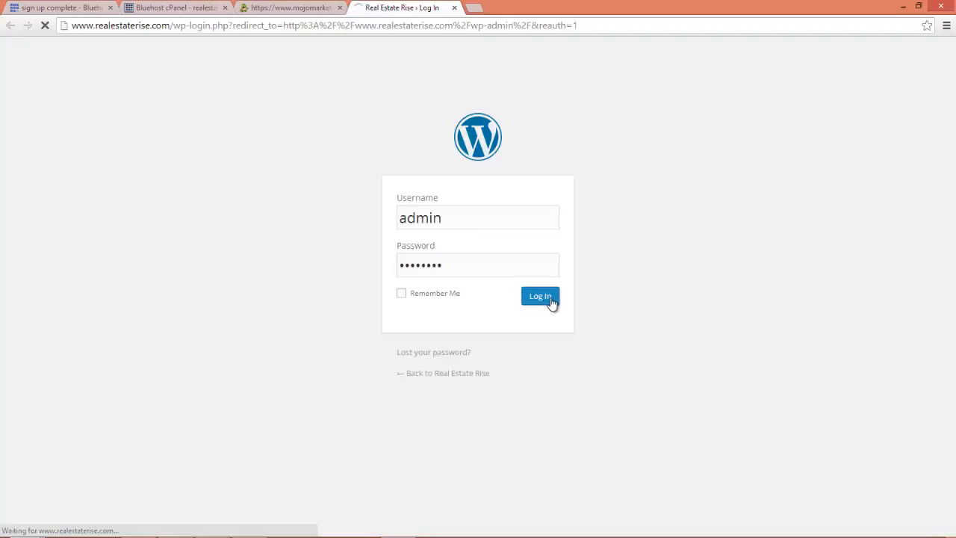